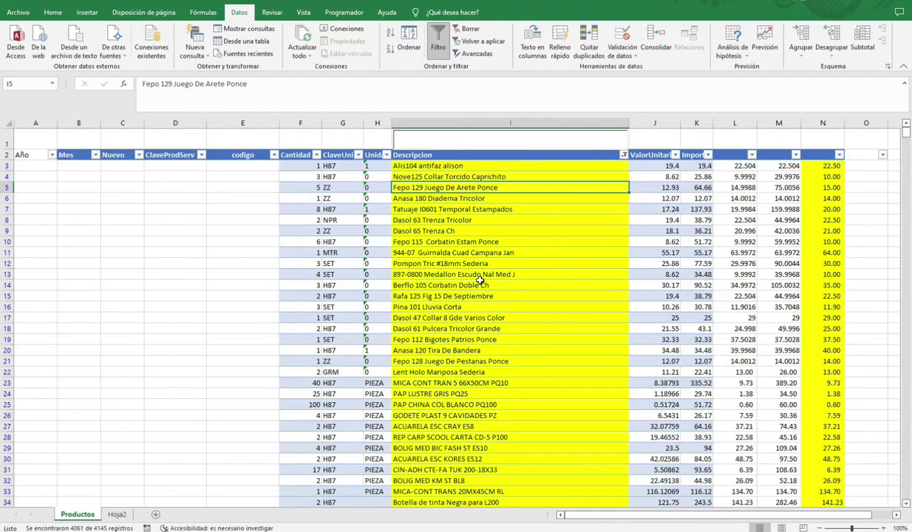
# - Select the Dasol 65 Trenza Ch, Dasol 63 Trenza Tricolor and Nove125 Collar Torcido descriptions
pyautogui.click(454, 231)
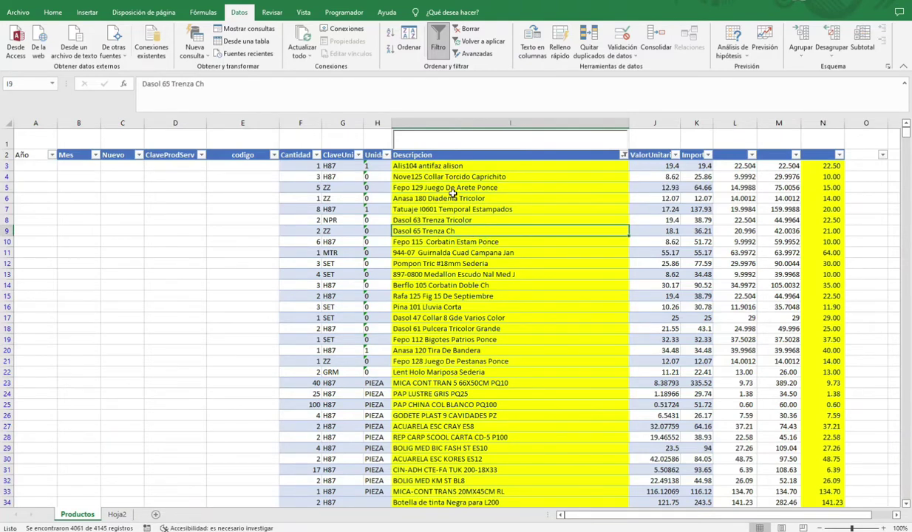
pyautogui.click(447, 220)
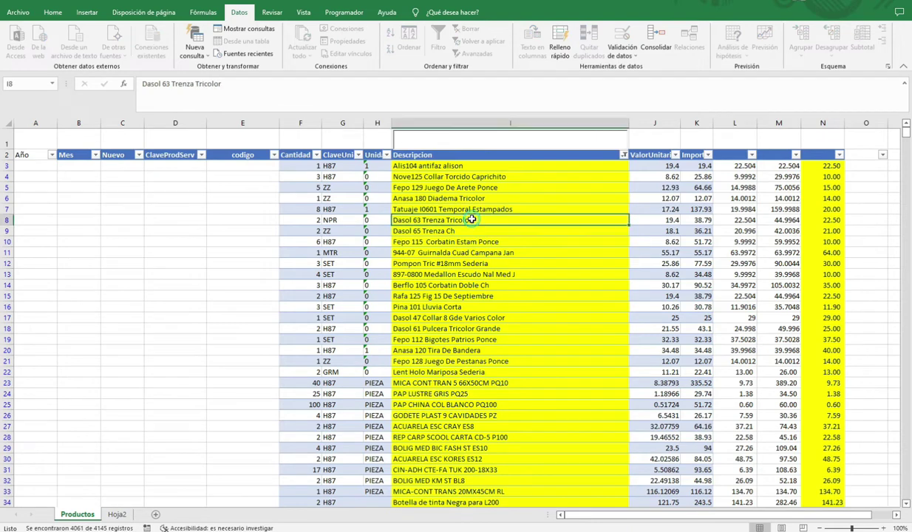
pyautogui.click(467, 177)
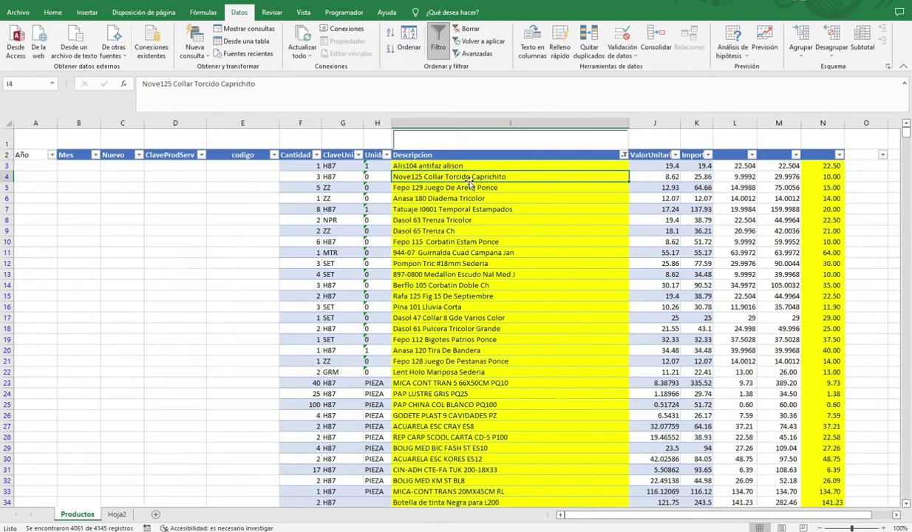
# - Type papel, then foamy, then sobre in the search box to filter rows live
pyautogui.click(445, 140)
pyautogui.write('papel')
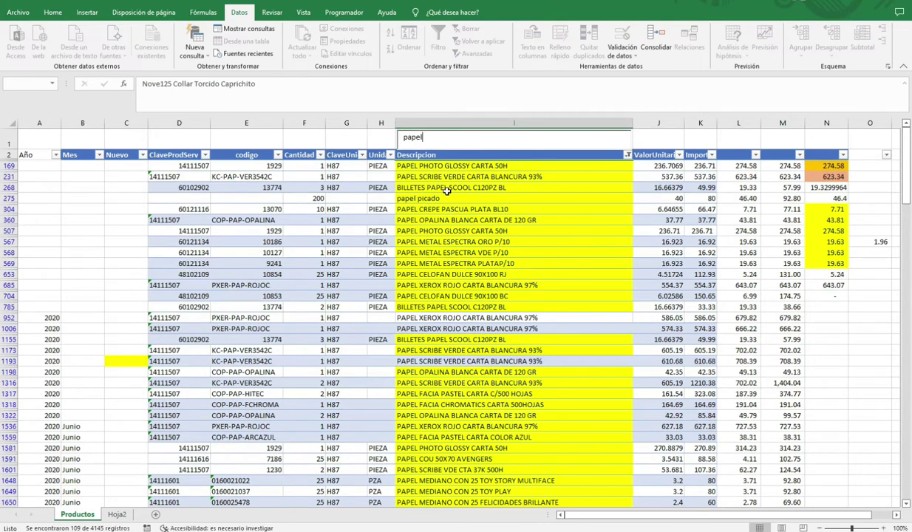
pyautogui.press('BackSpace')
pyautogui.press('BackSpace')
pyautogui.press('BackSpace')
pyautogui.press('BackSpace')
pyautogui.press('BackSpace')
pyautogui.write('fo')
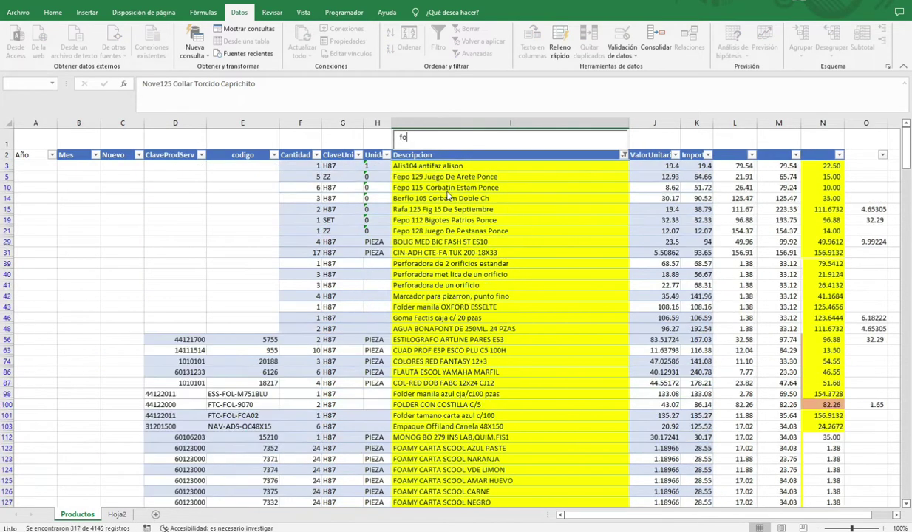
pyautogui.write('amy')
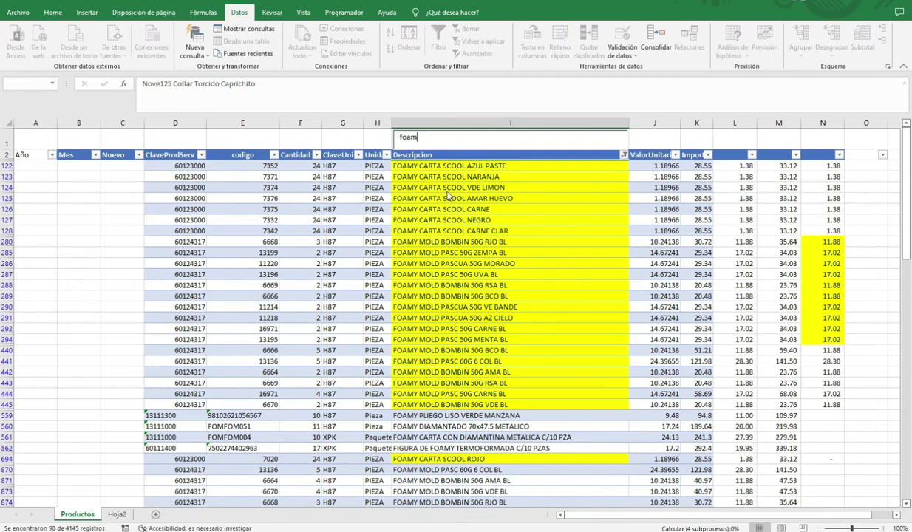
pyautogui.press('BackSpace')
pyautogui.press('BackSpace')
pyautogui.press('BackSpace')
pyautogui.press('BackSpace')
pyautogui.press('BackSpace')
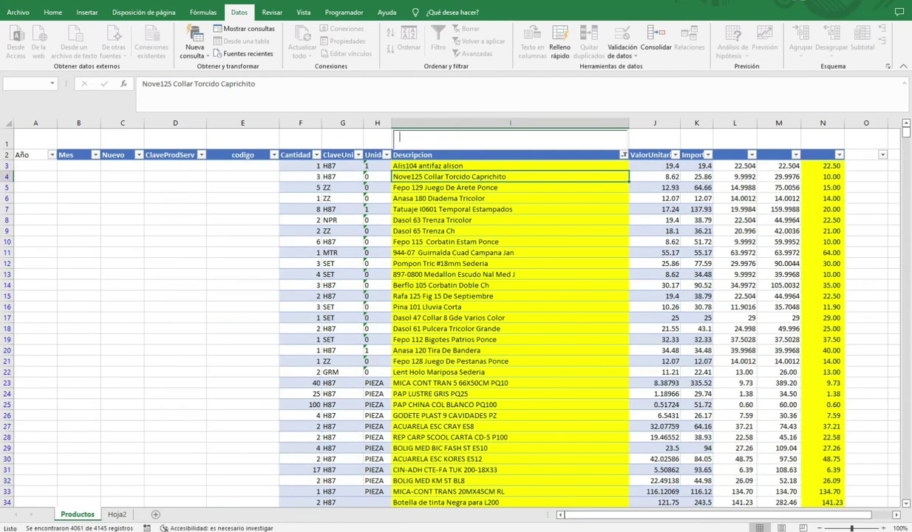
pyautogui.write('sobre')
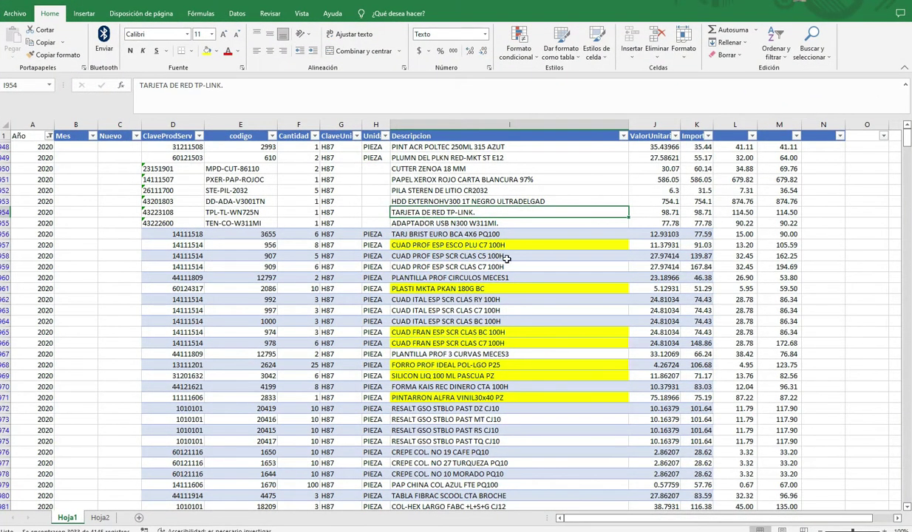
# - Browse the Hoja1 product list and select the PAPEL XEROX ROJO and RESALT GSO descriptions
pyautogui.press('pagedown')
pyautogui.press('pagedown')
pyautogui.press('pagedown')
pyautogui.press('pagedown')
pyautogui.press('pagedown')
pyautogui.press('pagedown')
pyautogui.press('pagedown')
pyautogui.press('pagedown')
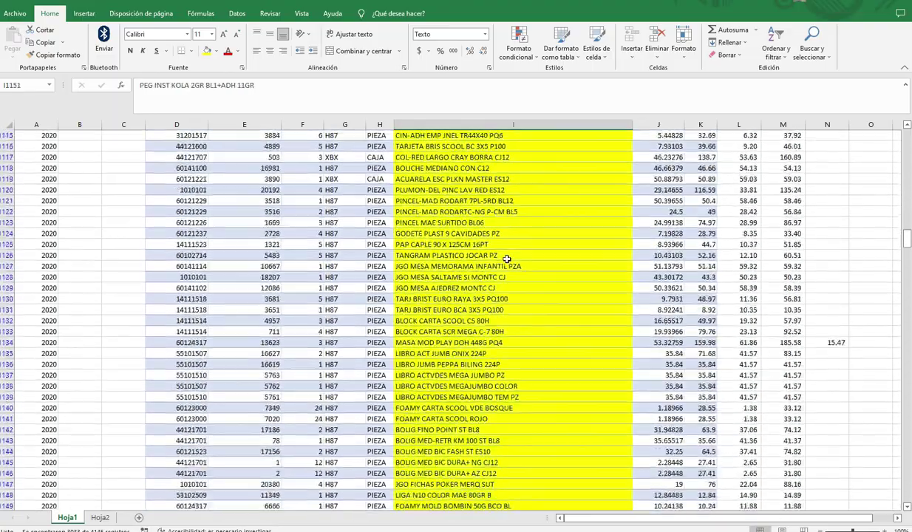
pyautogui.press('pagedown')
pyautogui.press('pagedown')
pyautogui.press('pagedown')
pyautogui.press('pagedown')
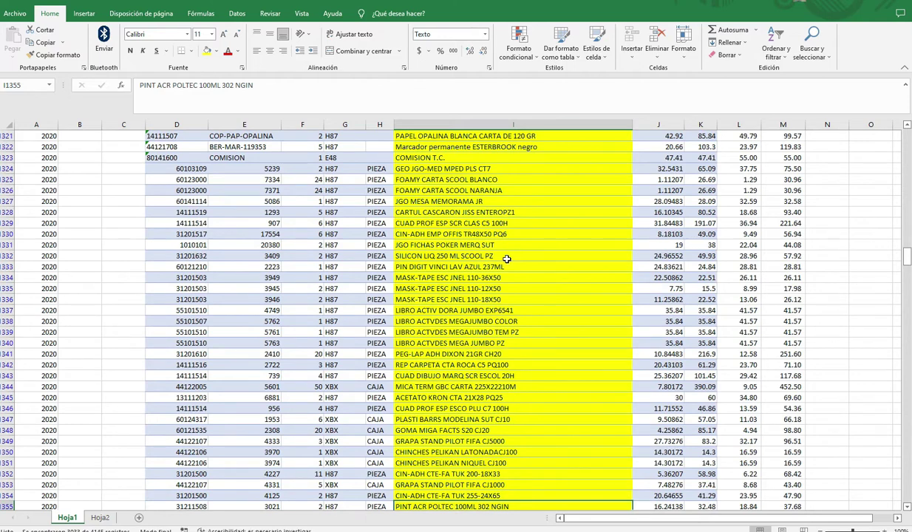
pyautogui.press('Home')
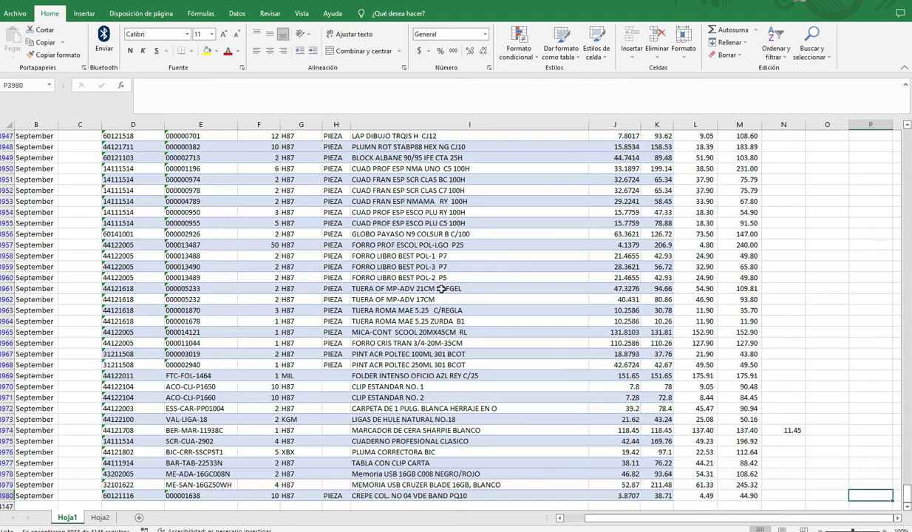
pyautogui.hotkey('ctrl', 'Home')
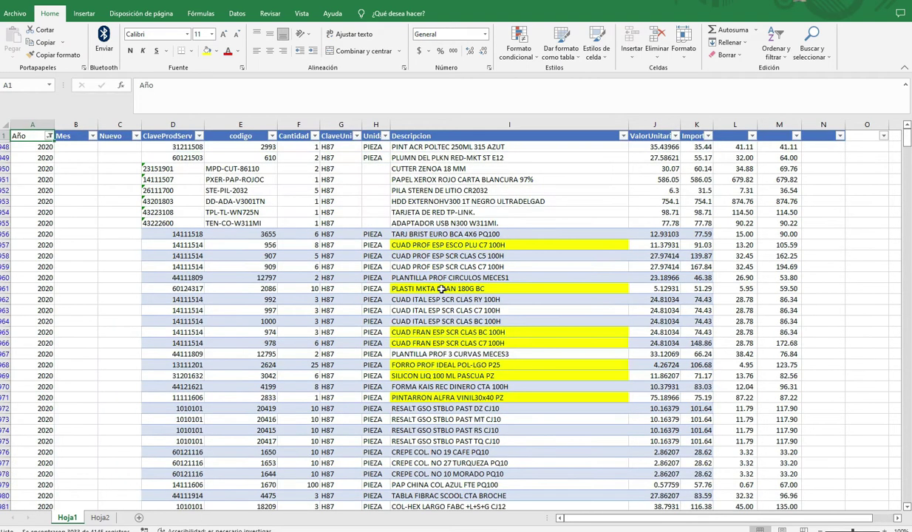
pyautogui.click(489, 180)
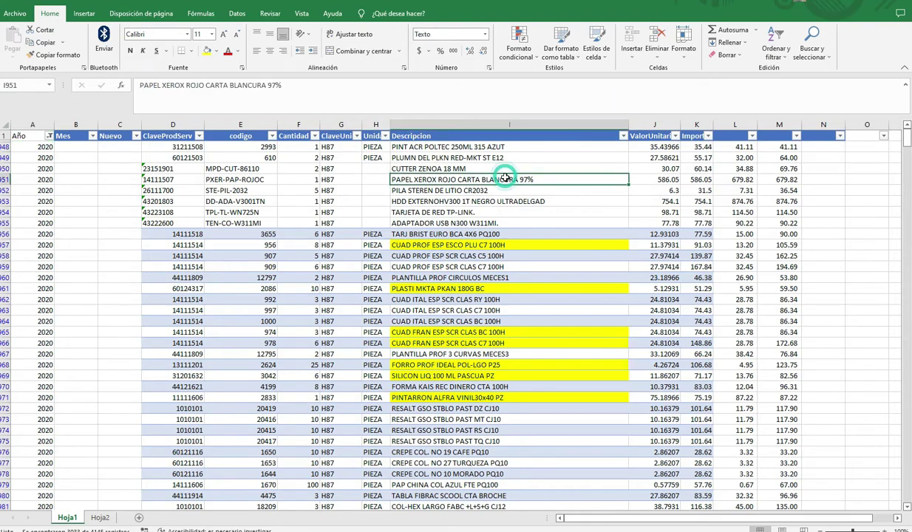
pyautogui.scroll(-2, 510, 251)
pyautogui.scroll(2, 515, 256)
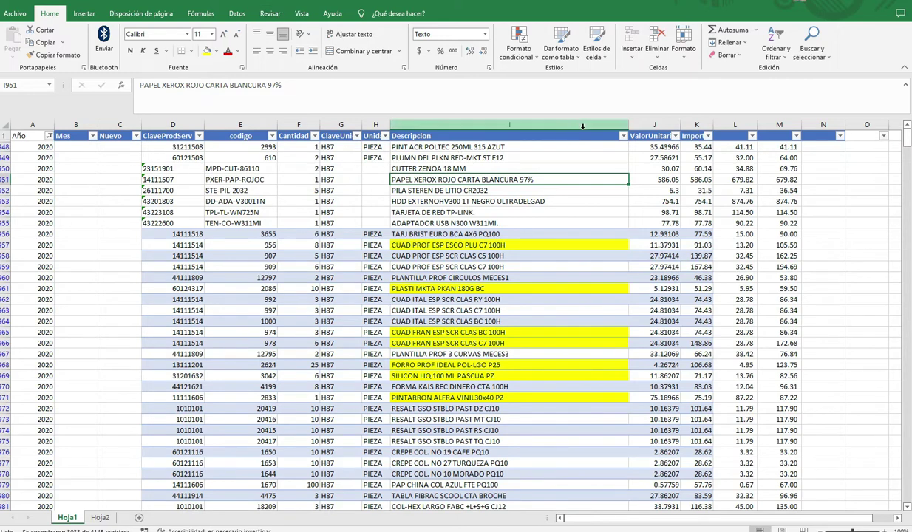
pyautogui.click(417, 442)
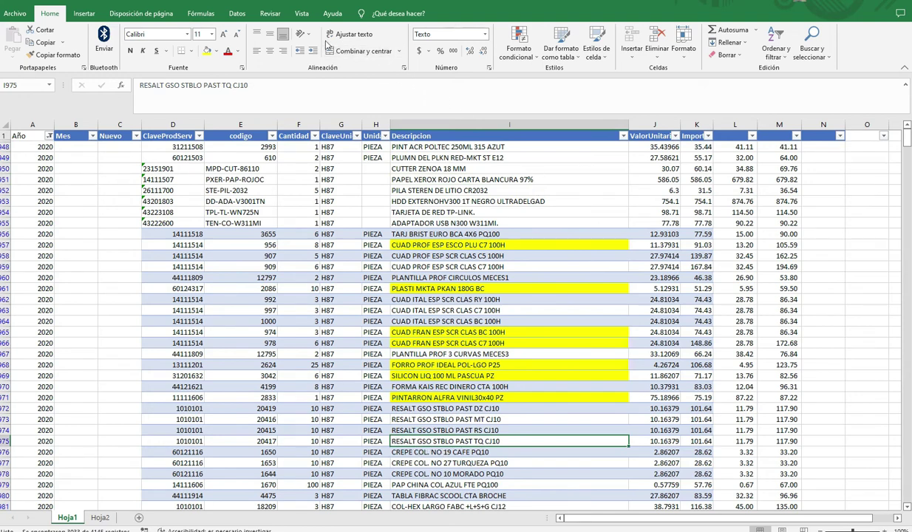
pyautogui.click(623, 136)
pyautogui.click(520, 240)
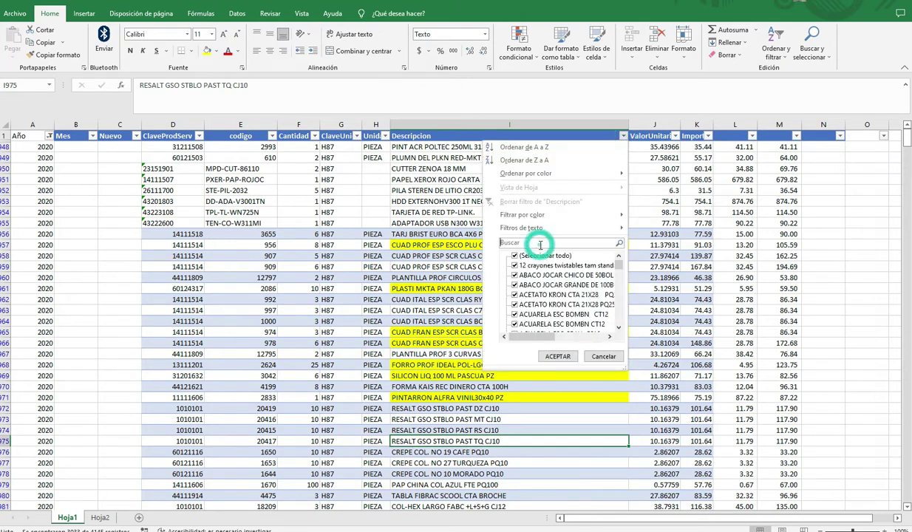
pyautogui.write('resa')
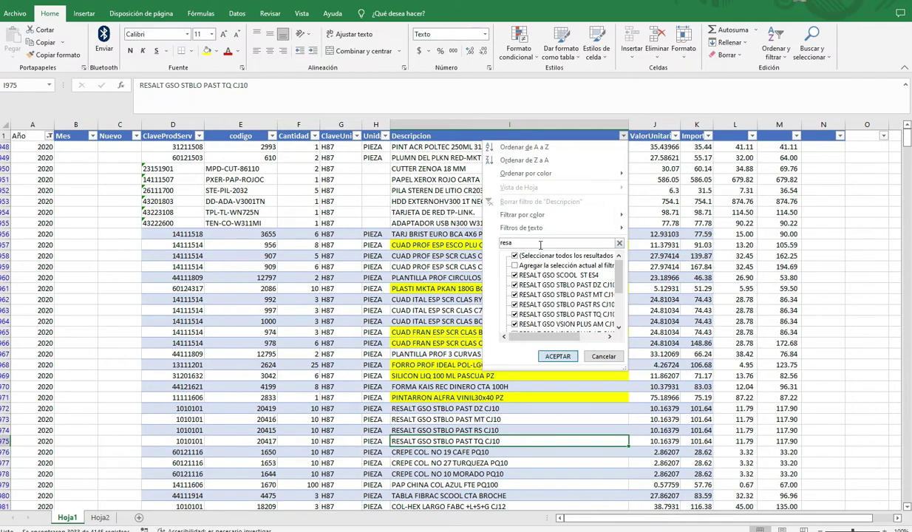
pyautogui.press('Return')
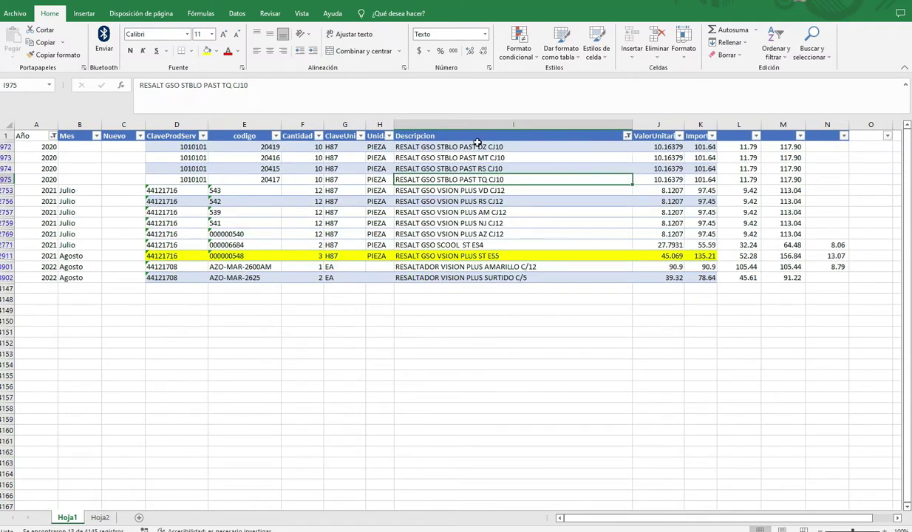
pyautogui.moveTo(474, 145); pyautogui.dragTo(463, 273)
pyautogui.click(491, 298)
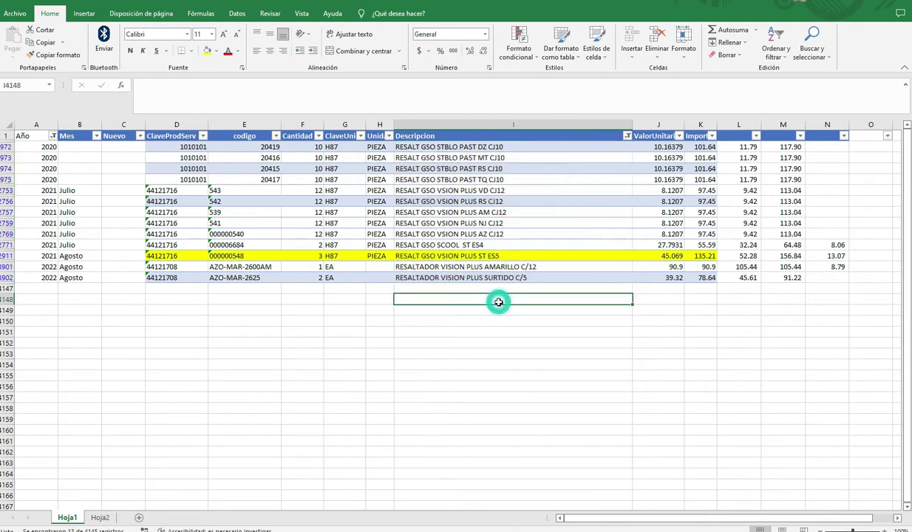
pyautogui.click(627, 136)
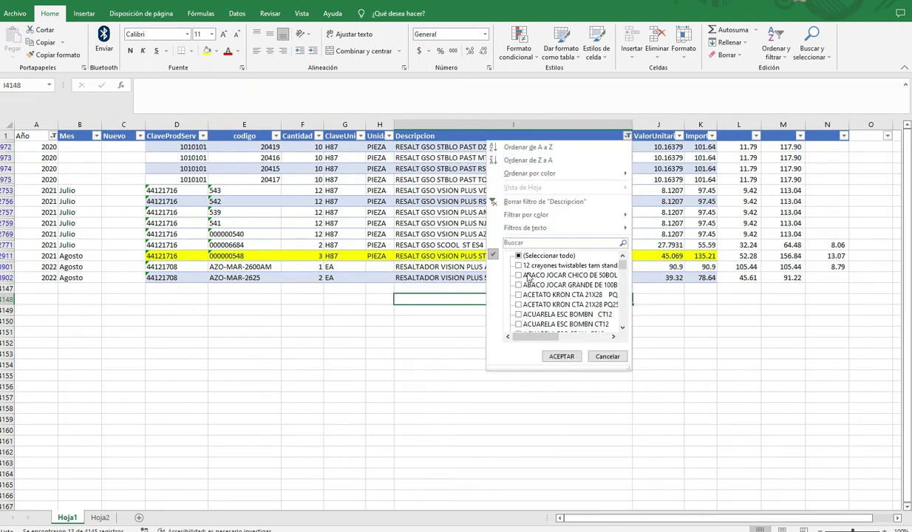
pyautogui.click(607, 356)
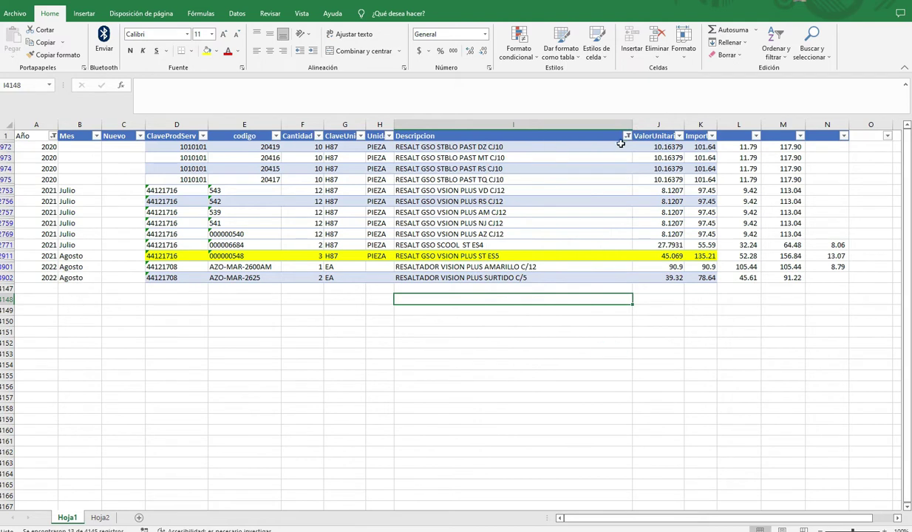
pyautogui.click(627, 137)
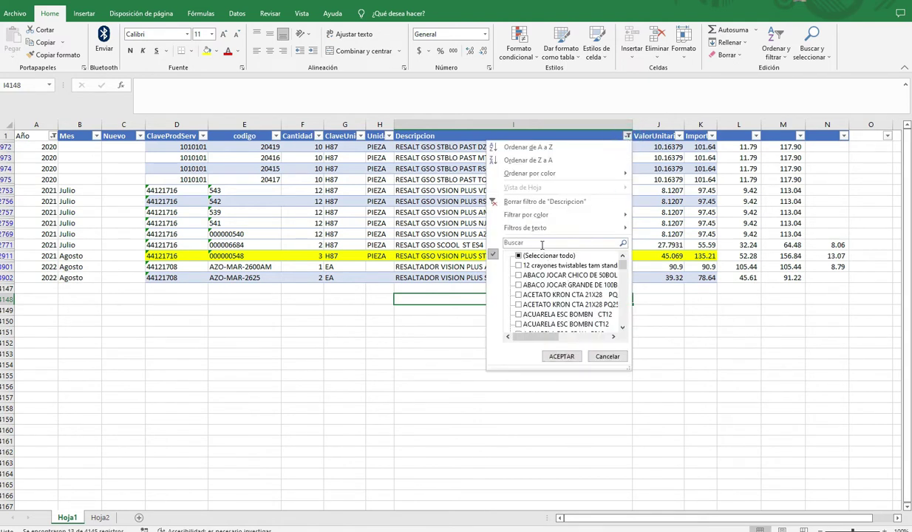
pyautogui.click(519, 255)
# - Show all descriptions again and browse down to FOAMY CARTA SCOOL NEGRO
pyautogui.click(560, 356)
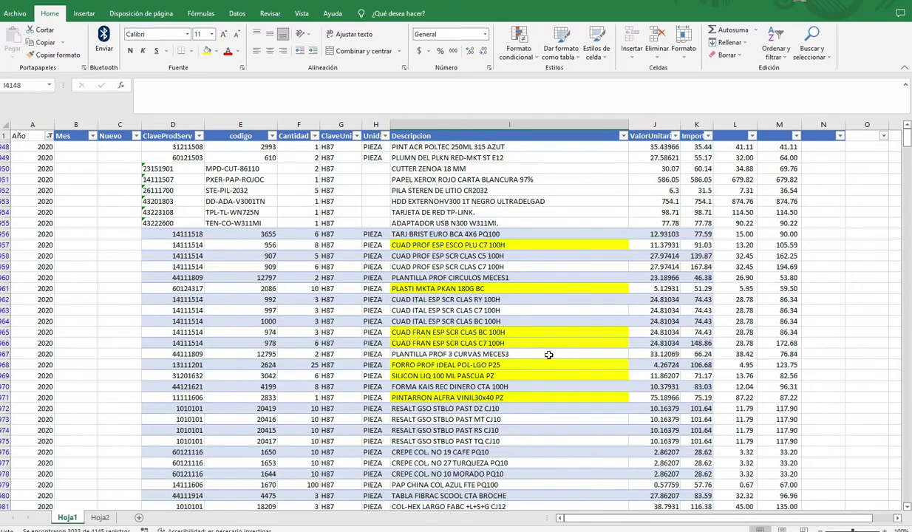
pyautogui.scroll(-4, 498, 355)
pyautogui.press('pagedown')
pyautogui.press('pagedown')
pyautogui.press('pagedown')
pyautogui.press('pagedown')
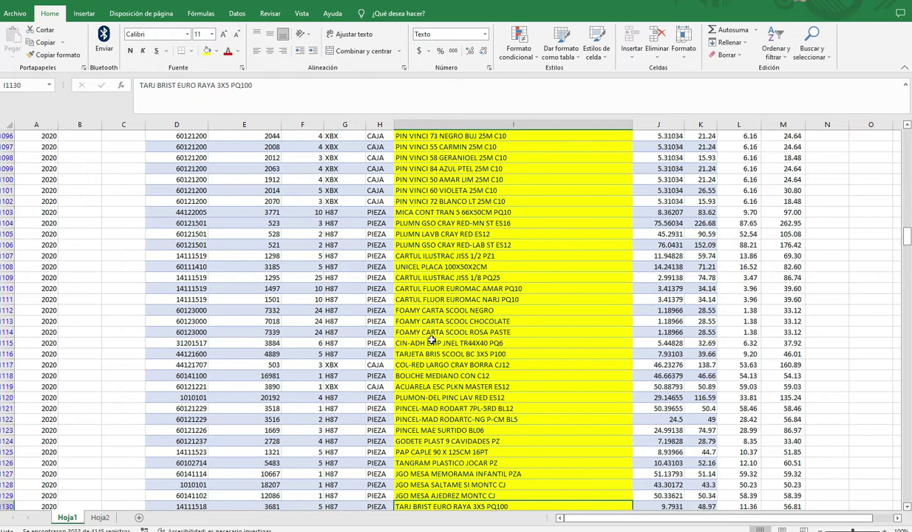
pyautogui.click(396, 309)
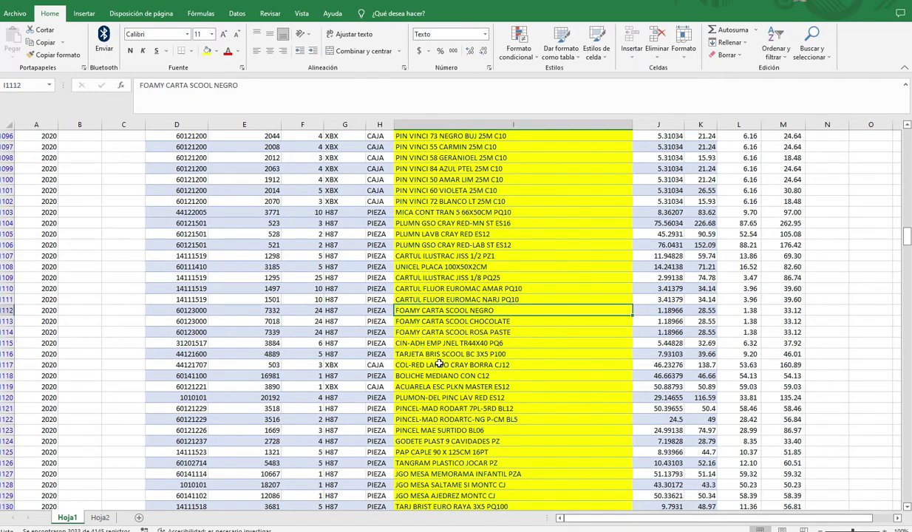
pyautogui.press('pageup')
pyautogui.press('pageup')
pyautogui.press('pageup')
pyautogui.press('pageup')
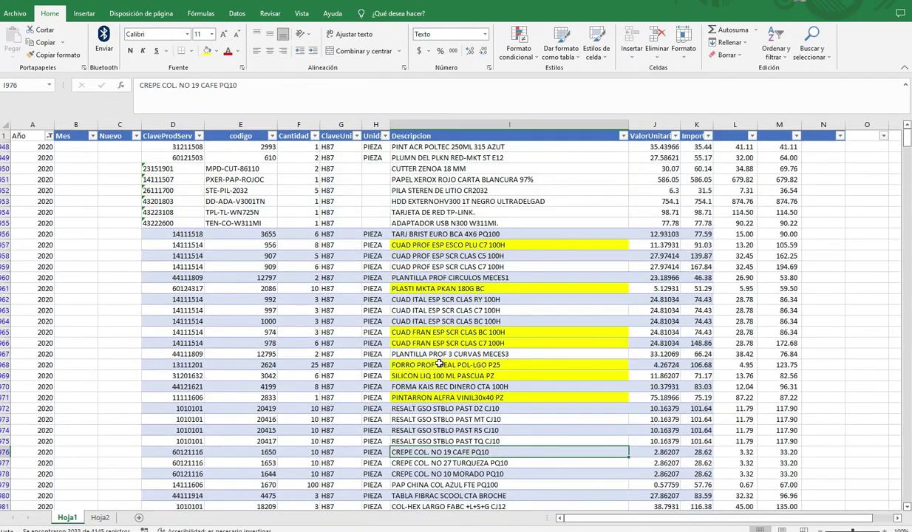
# - Filter the Descripcion column to entries containing foam
pyautogui.click(623, 136)
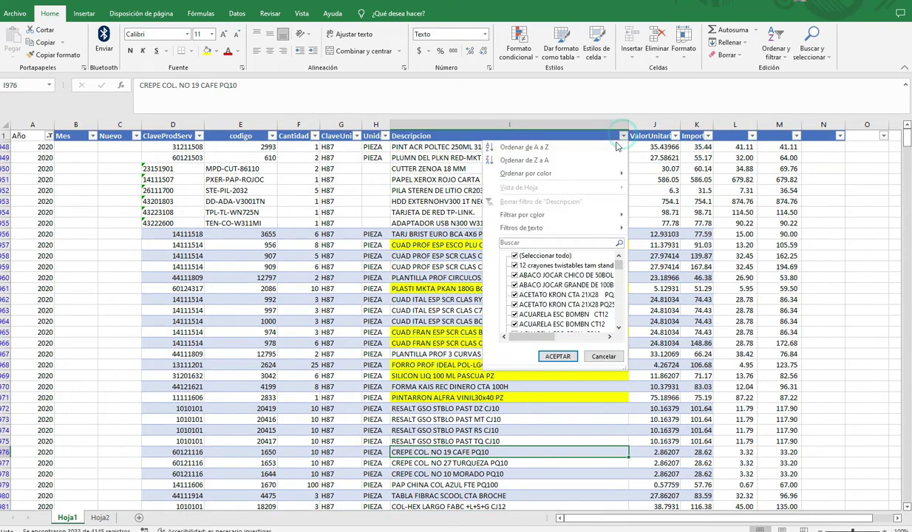
pyautogui.click(538, 245)
pyautogui.write('foam')
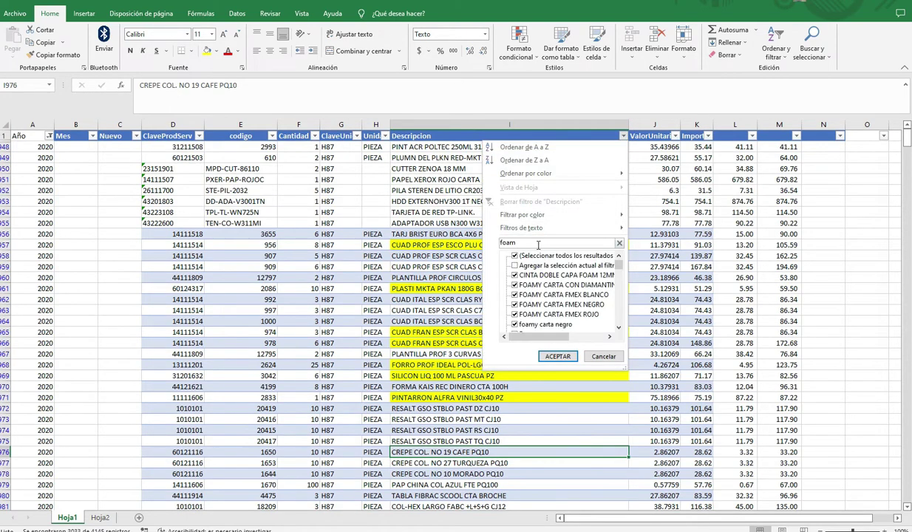
pyautogui.click(555, 355)
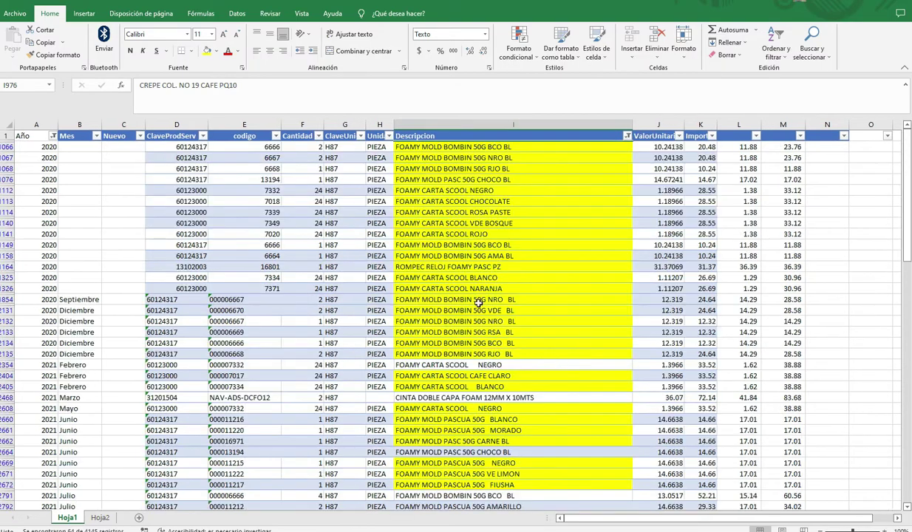
# - Browse the 64 foam rows, selecting FOAMY CARTA SCOOL and FOAMY MOLD BOMBIN cells
pyautogui.scroll(-11, 473, 253)
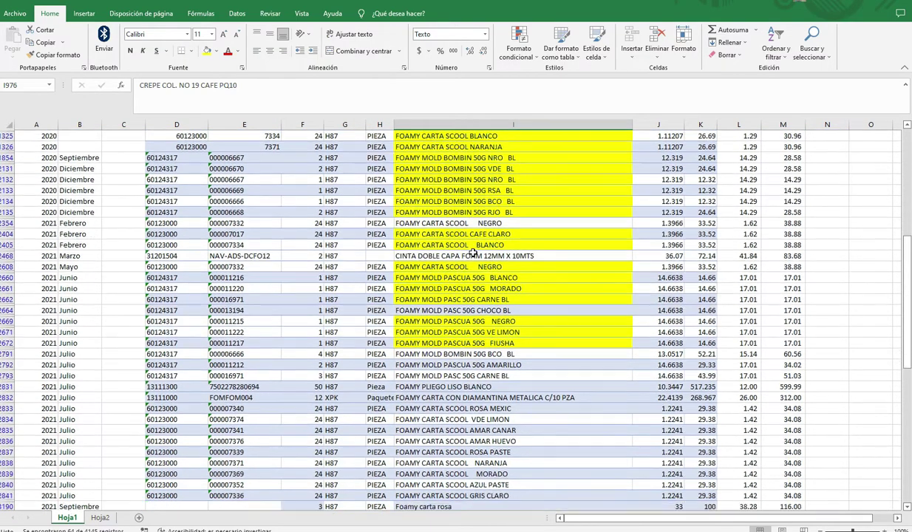
pyautogui.scroll(11, 473, 253)
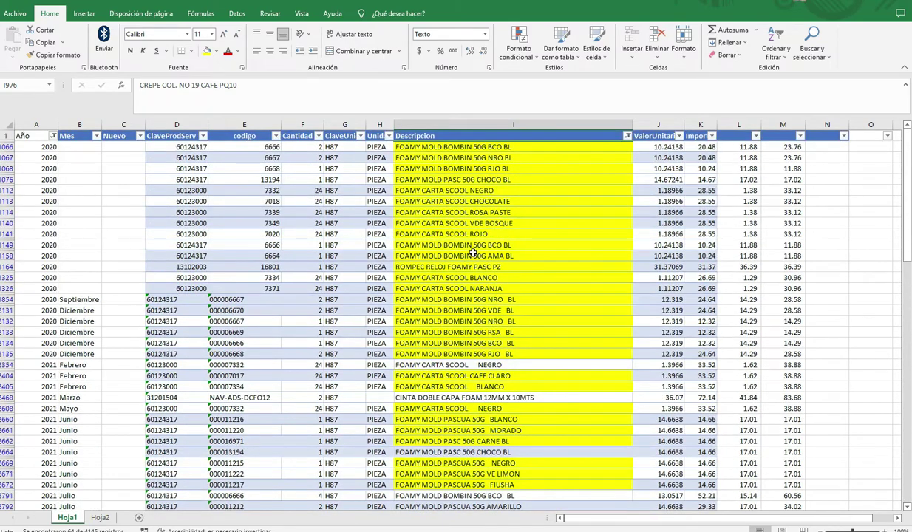
pyautogui.click(526, 213)
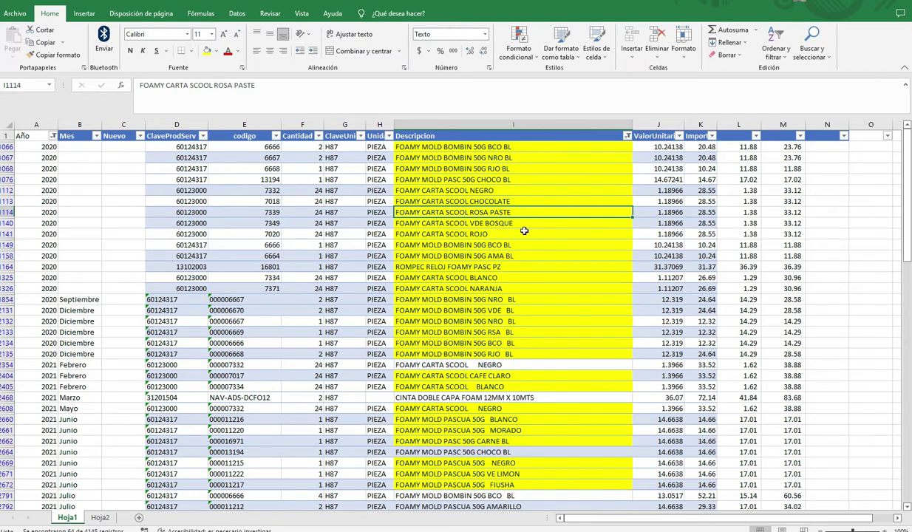
pyautogui.click(627, 135)
pyautogui.click(440, 235)
pyautogui.click(497, 188)
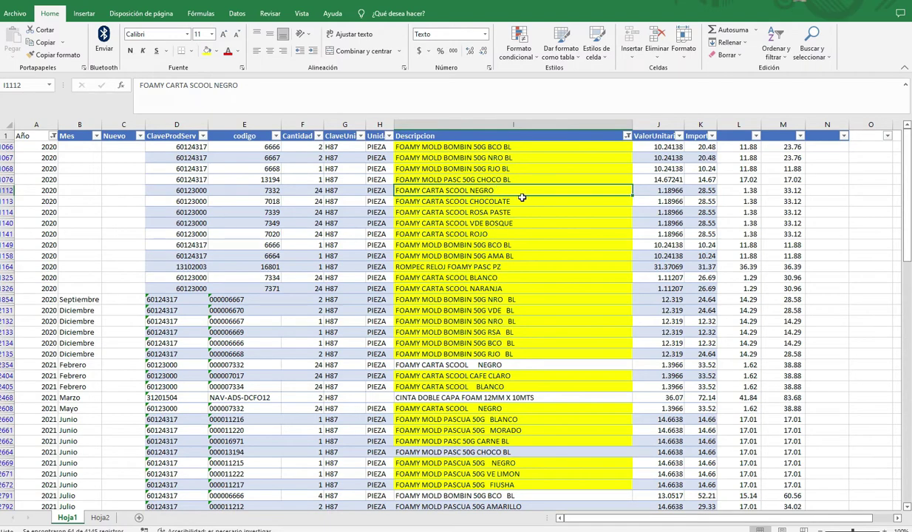
pyautogui.click(480, 168)
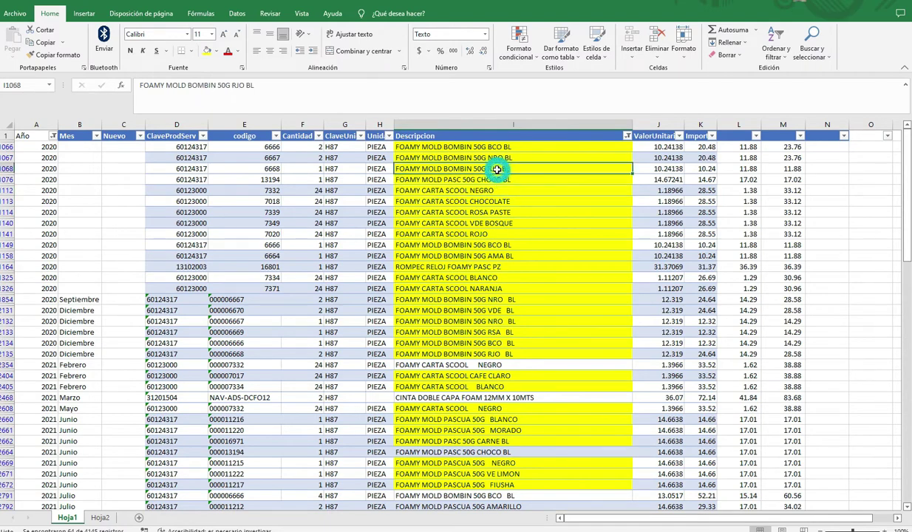
# - Clear the foam filter from Descripcion and turn off Filtro for the table
pyautogui.scroll(-2, 510, 255)
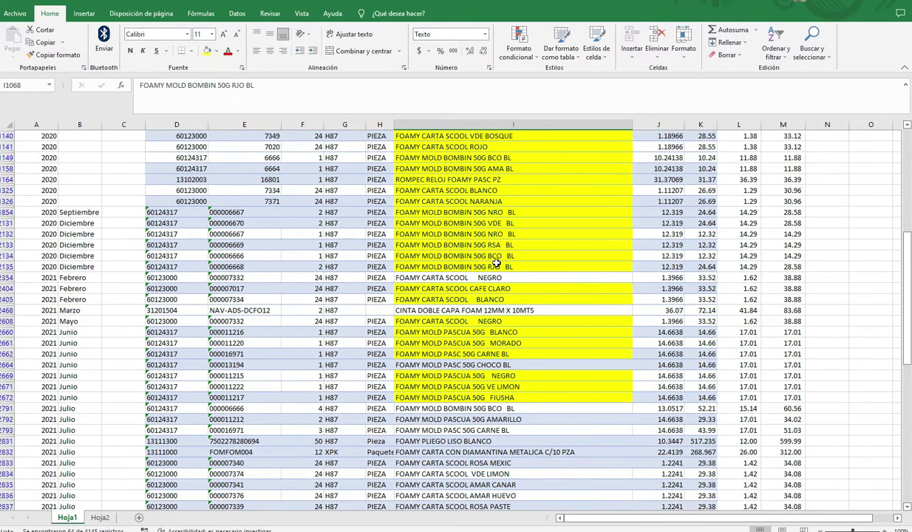
pyautogui.scroll(2, 510, 248)
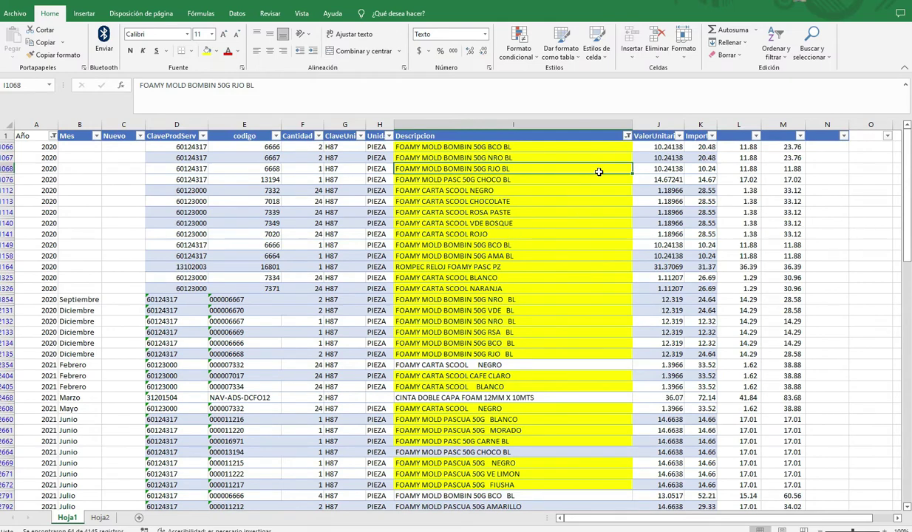
pyautogui.click(626, 136)
pyautogui.click(591, 203)
pyautogui.click(236, 14)
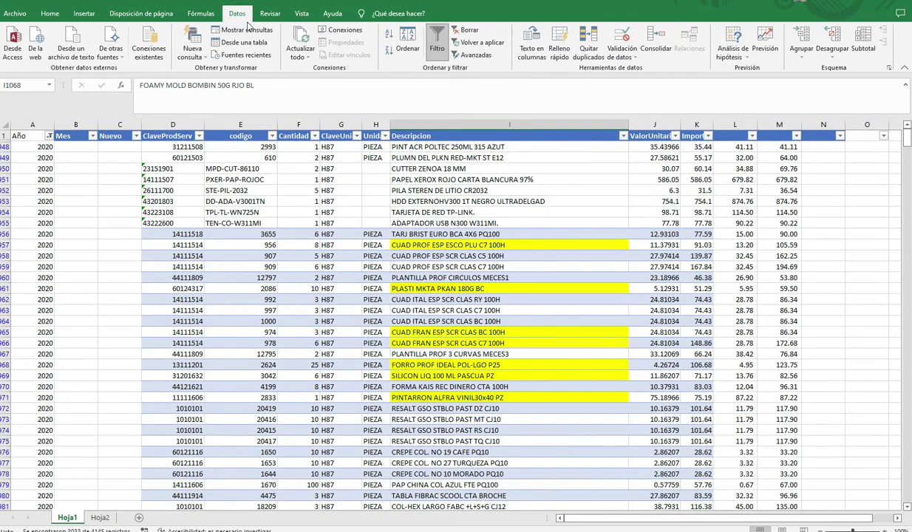
pyautogui.click(437, 45)
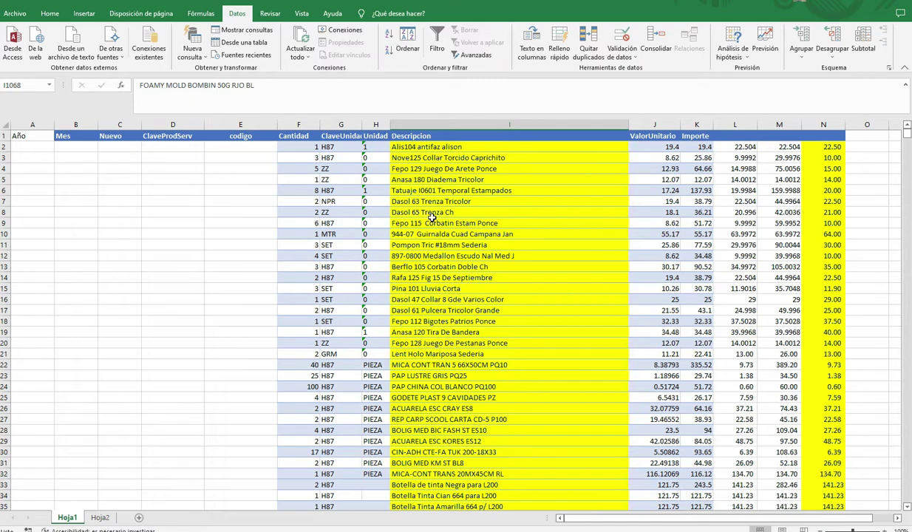
# - Select cell I9 and look through the Vista and Revisar ribbon commands
pyautogui.click(433, 220)
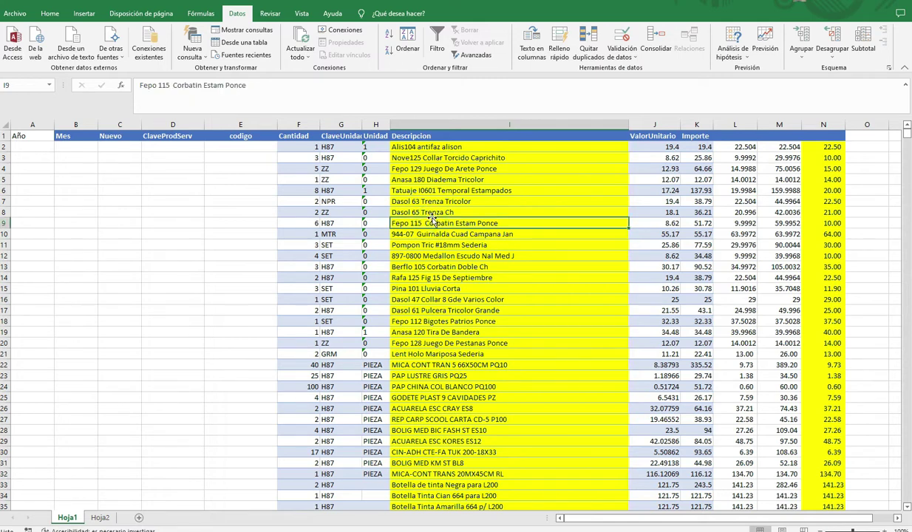
pyautogui.click(302, 14)
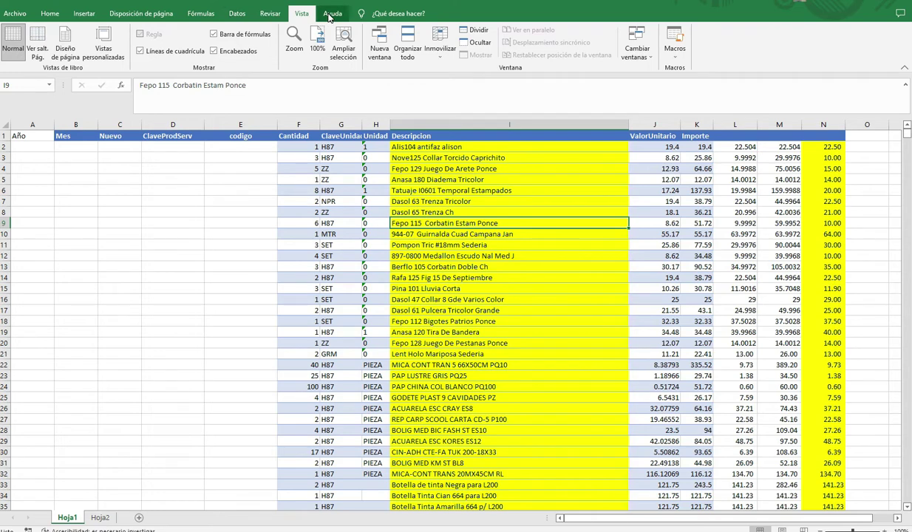
pyautogui.click(269, 15)
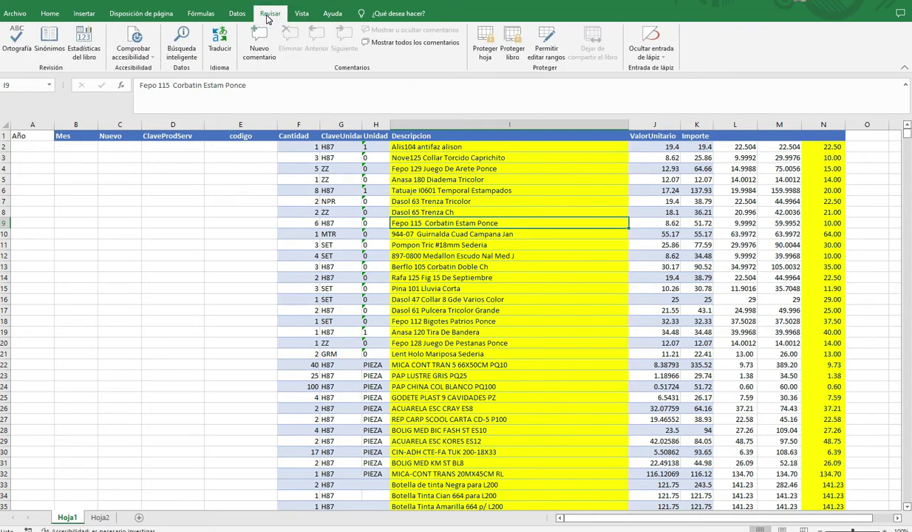
pyautogui.click(302, 14)
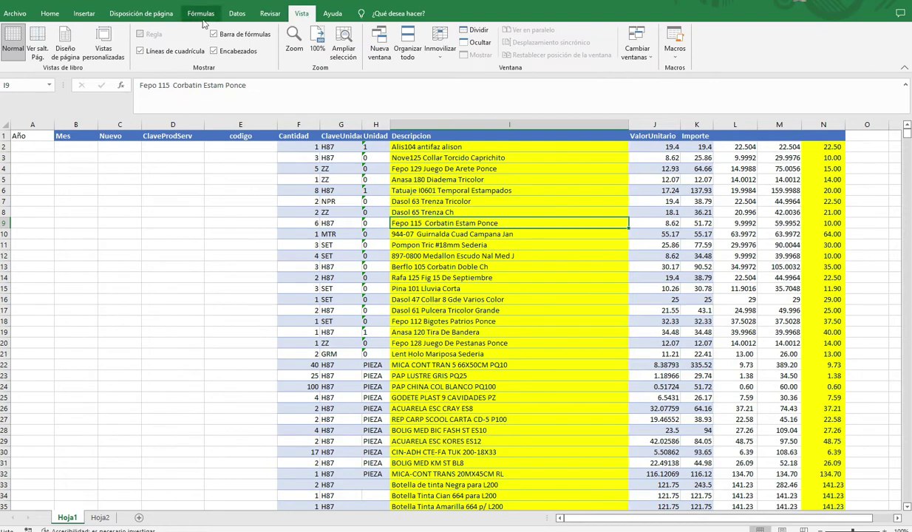
# - Check Programador under Opciones > Personalizar cinta de opciones and accept
pyautogui.click(14, 15)
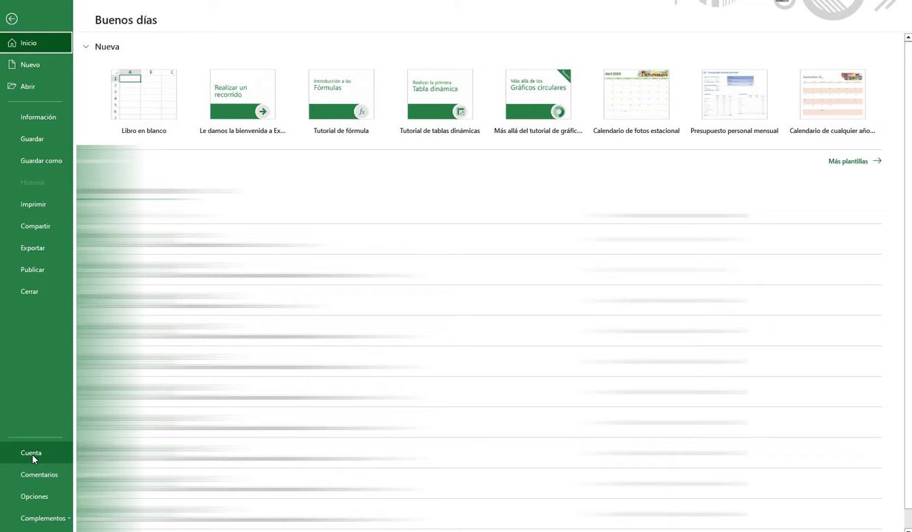
pyautogui.click(36, 499)
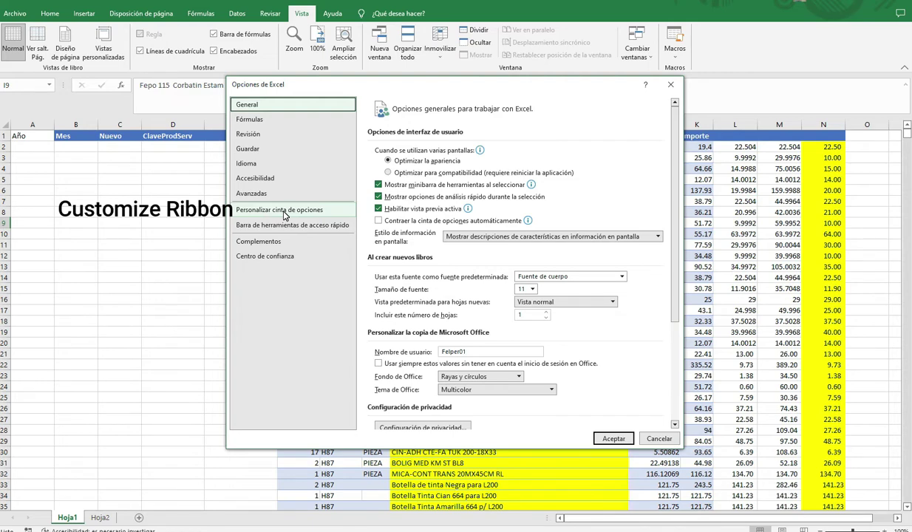
pyautogui.click(284, 212)
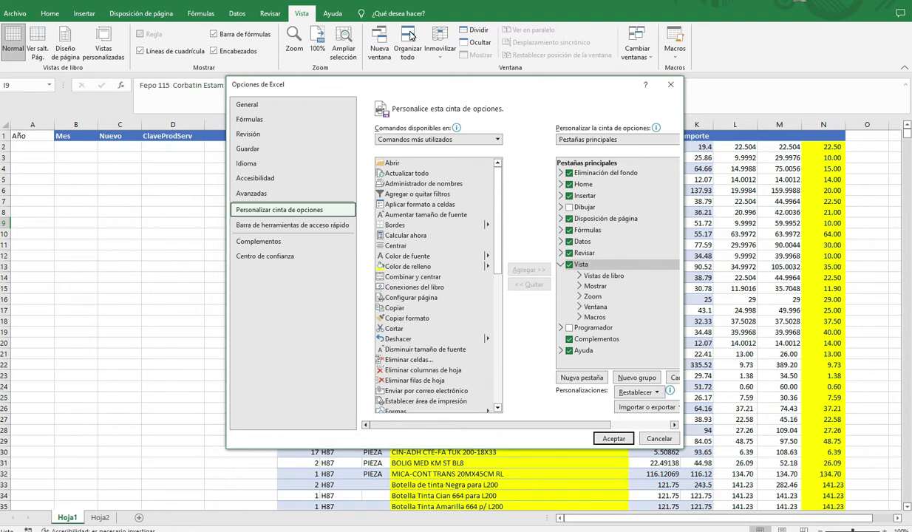
pyautogui.click(436, 85)
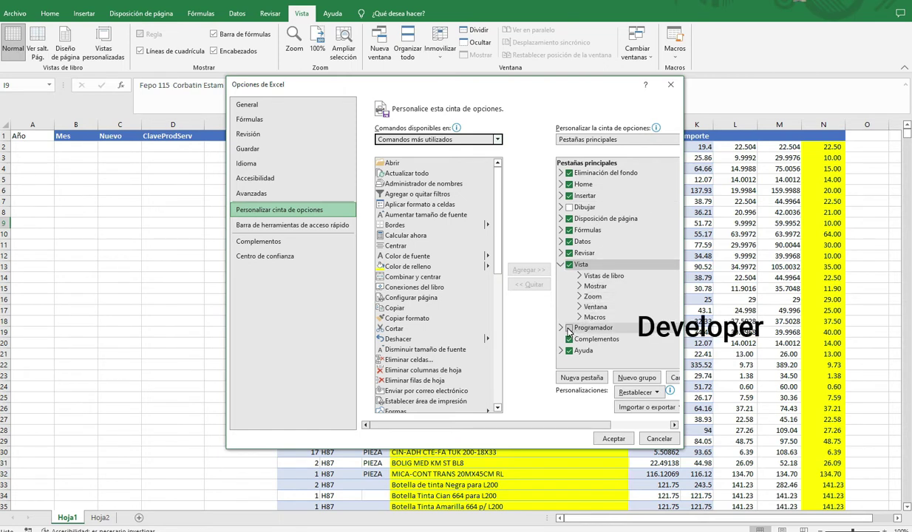
pyautogui.click(570, 328)
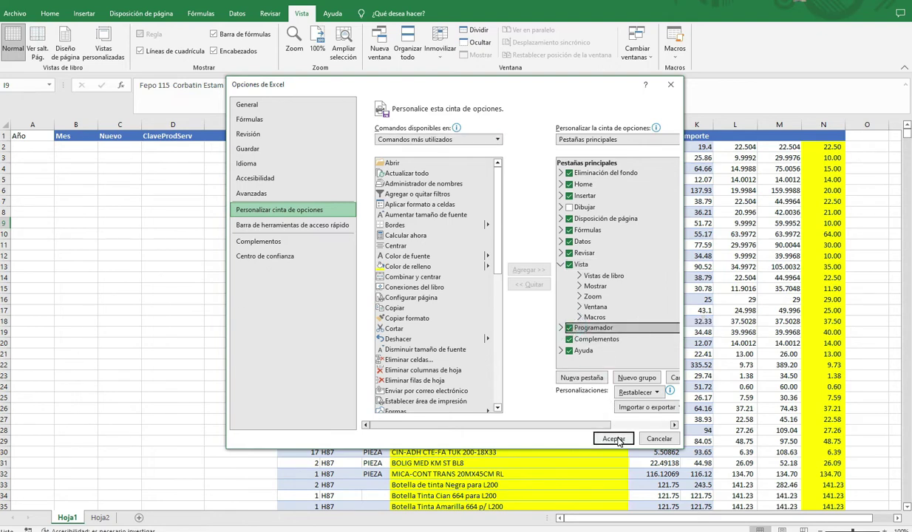
pyautogui.click(613, 439)
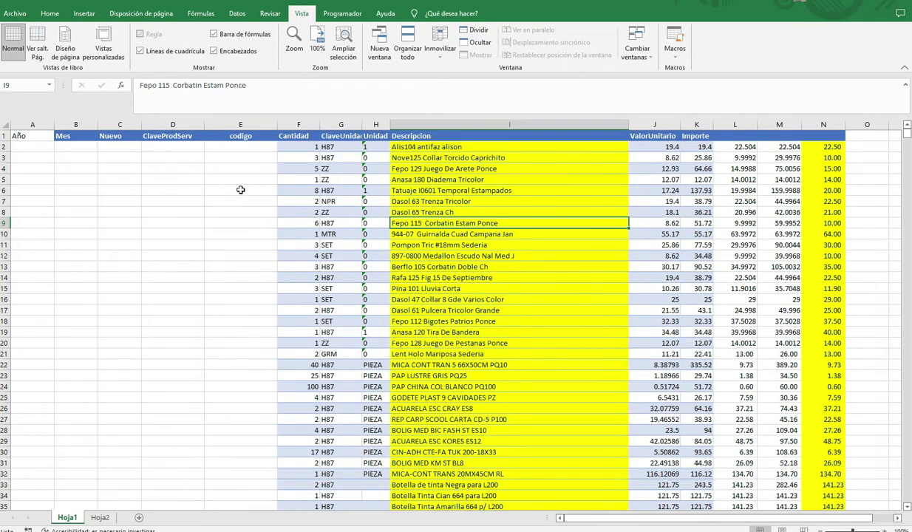
# - Insert an empty row 1 above the headers, make it 19.50 tall, and select I1
pyautogui.click(342, 14)
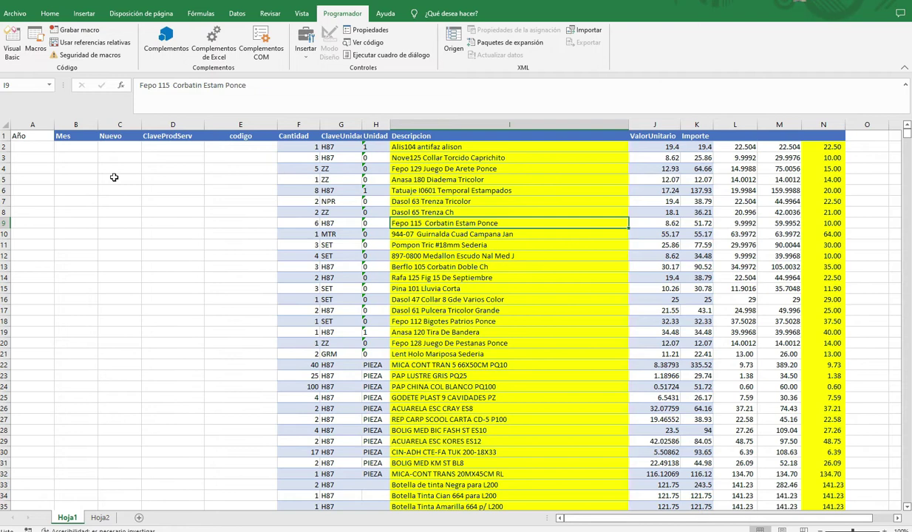
pyautogui.click(146, 178)
pyautogui.click(4, 136)
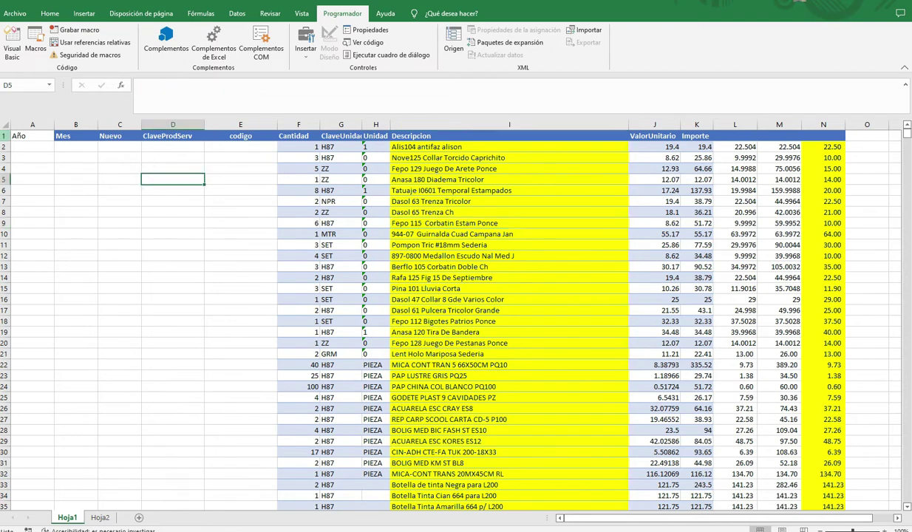
pyautogui.rightClick(4, 136)
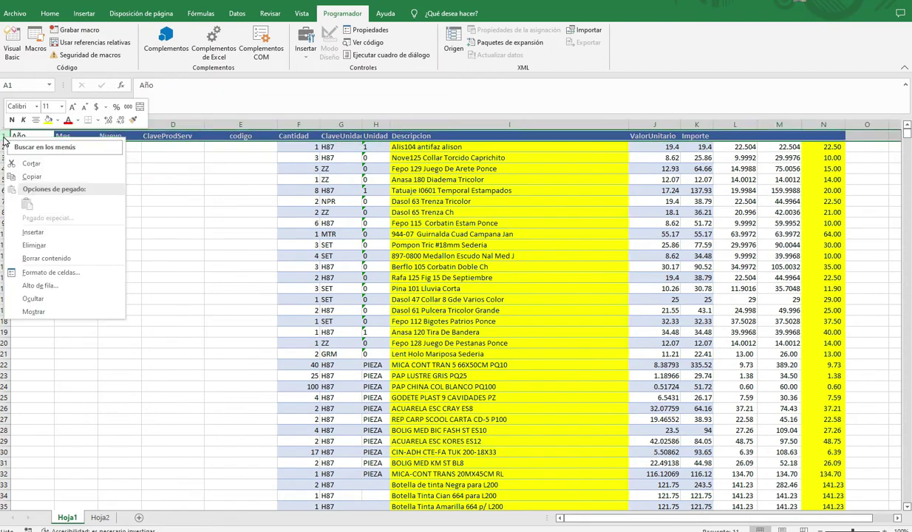
pyautogui.click(33, 233)
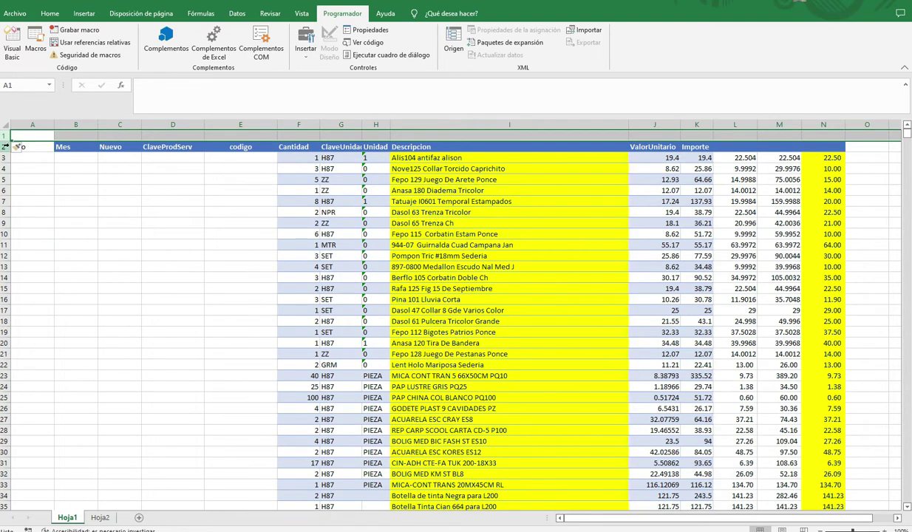
pyautogui.moveTo(5, 141); pyautogui.dragTo(4, 151)
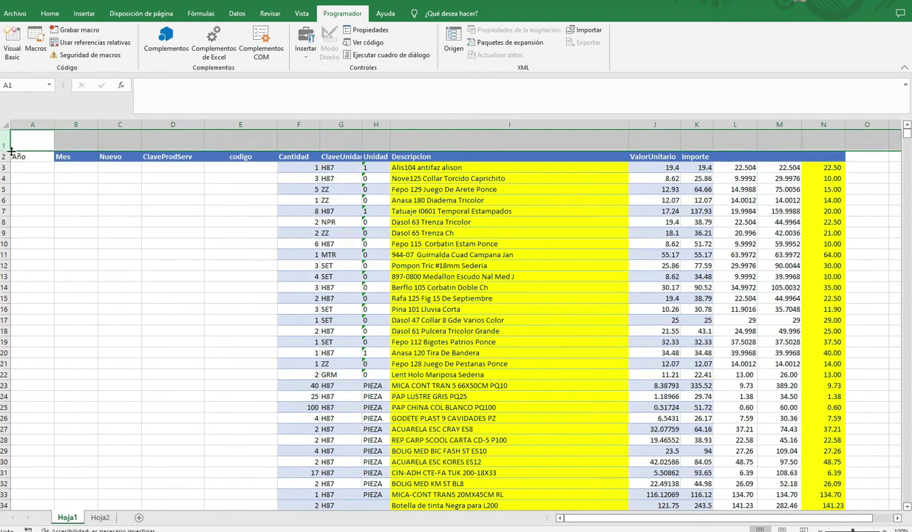
pyautogui.click(416, 140)
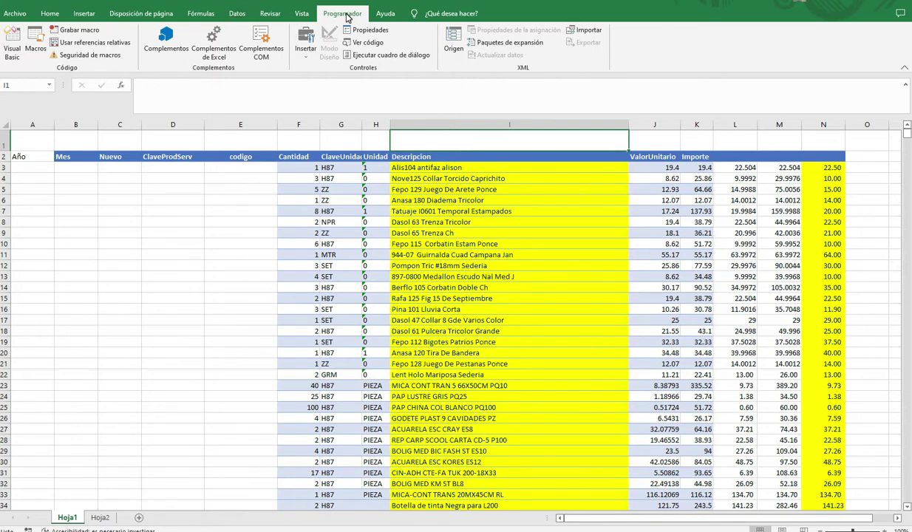
# - Draw an ActiveX text box in row 1 and widen it across the Descripcion column
pyautogui.click(303, 64)
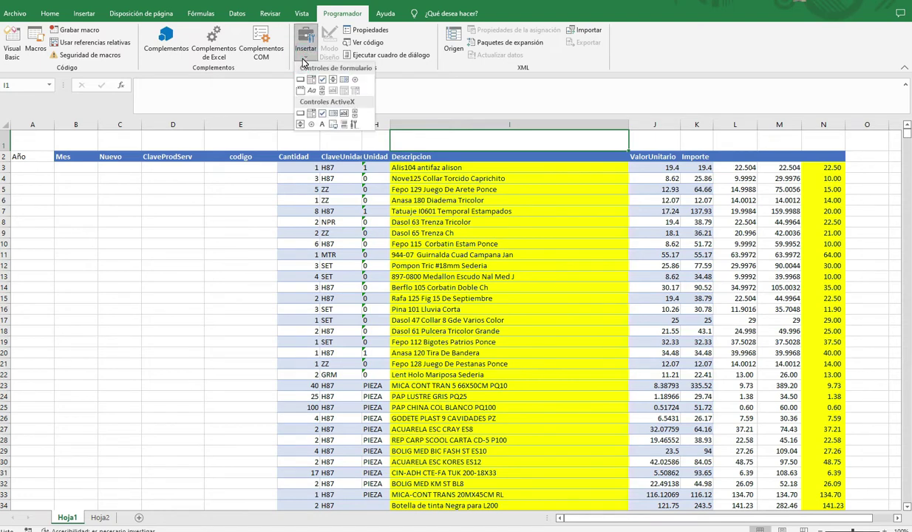
pyautogui.click(346, 116)
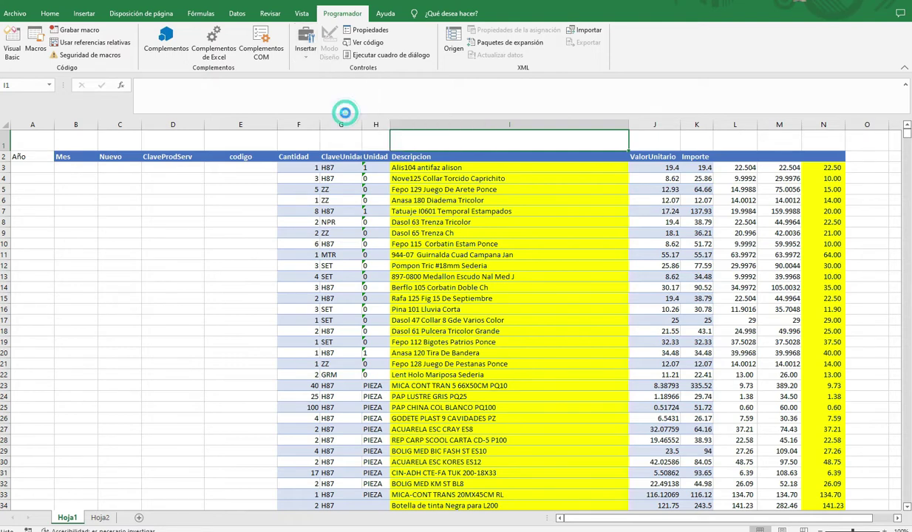
pyautogui.click(407, 139)
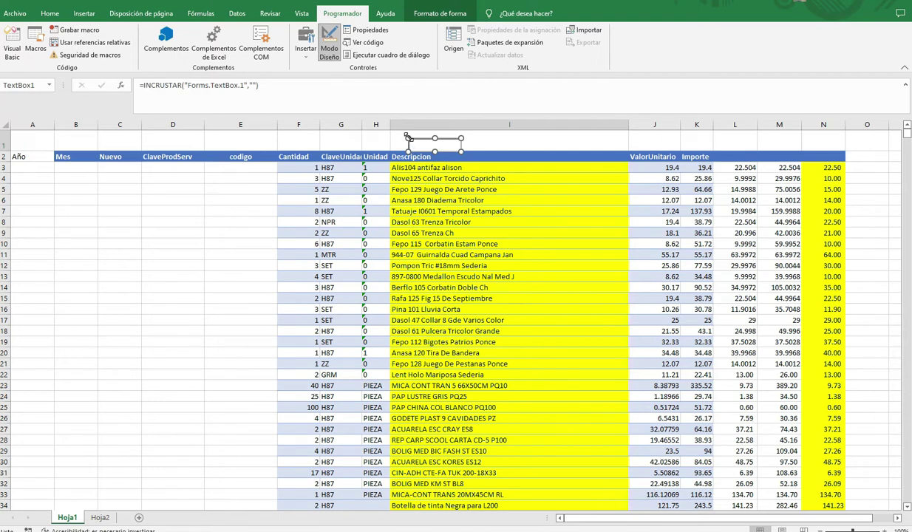
pyautogui.click(391, 135)
pyautogui.click(394, 138)
pyautogui.moveTo(460, 142); pyautogui.dragTo(627, 145)
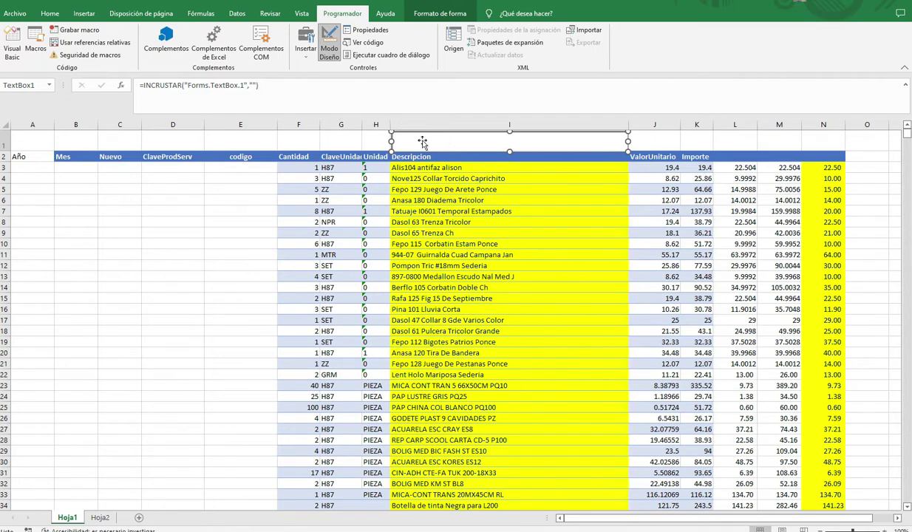
# - In TextBox1_Change, add filtro = "*" & Sheets("Productos").TextBox1.Text & "*"
pyautogui.doubleClick(446, 135)
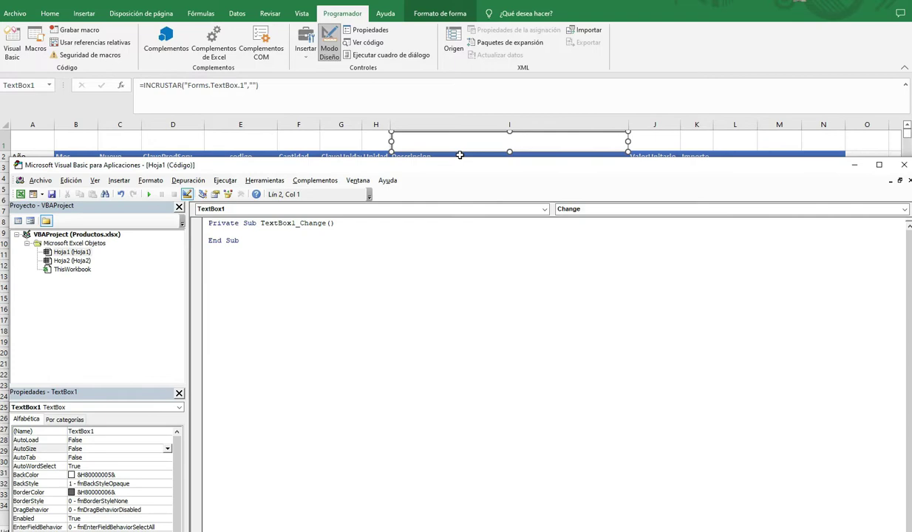
pyautogui.moveTo(456, 168); pyautogui.dragTo(445, 23)
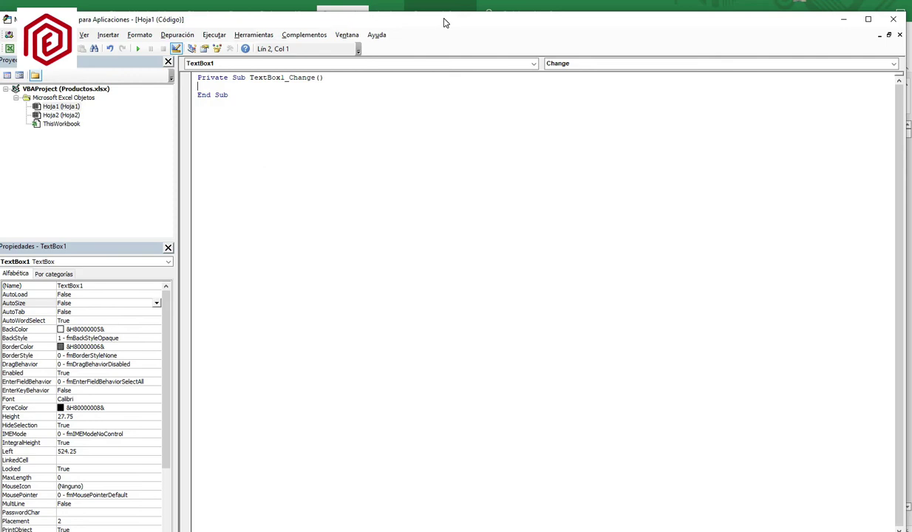
pyautogui.doubleClick(445, 22)
pyautogui.write('filtro')
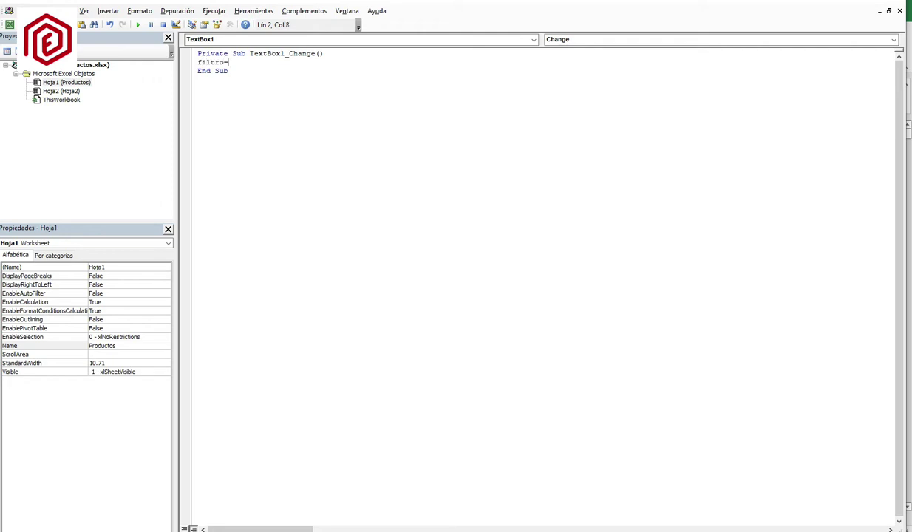
pyautogui.write('="*" & sheets("Productos")')
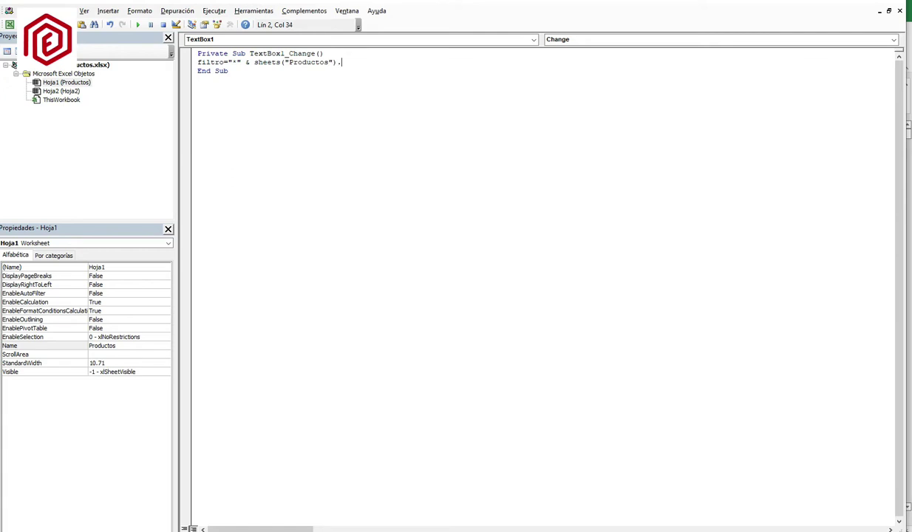
pyautogui.write('.textBox1.Text & "*"')
pyautogui.press('Return')
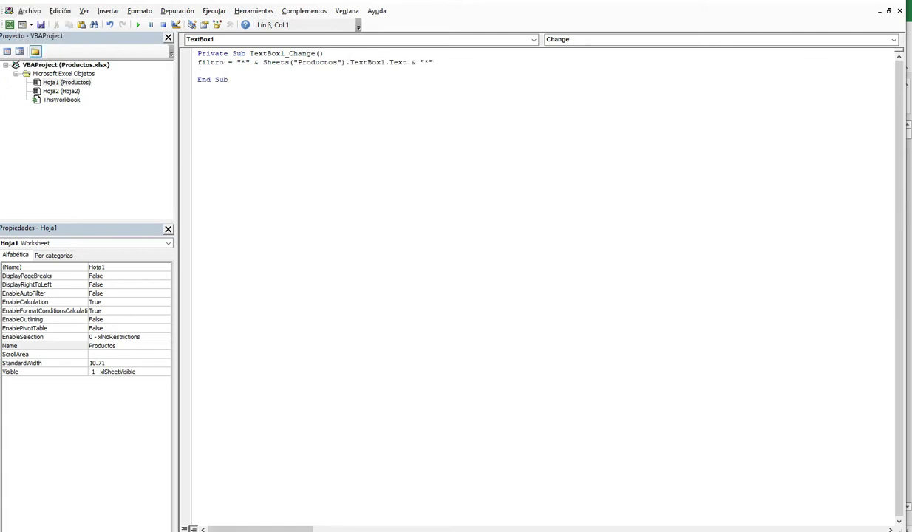
pyautogui.click(373, 480)
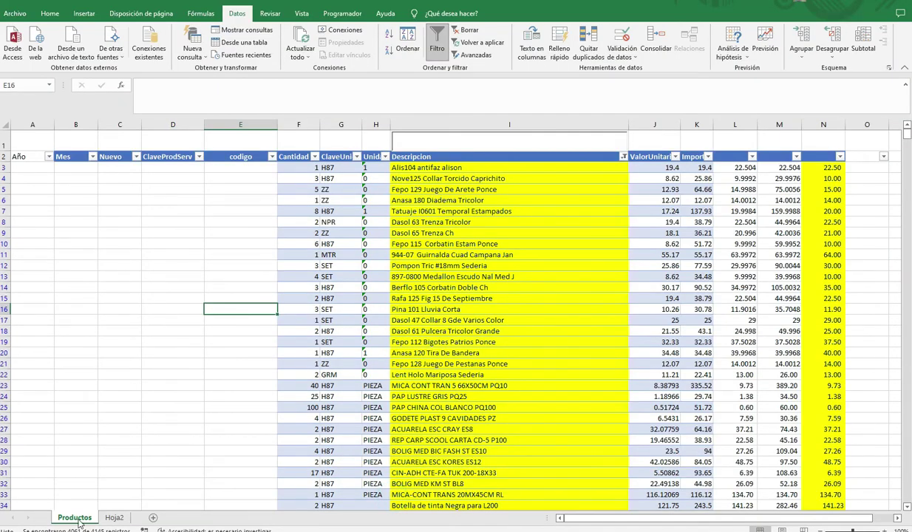
# - Confirm the first Descripcion entry is I3 by counting columns across row 3 from A3
pyautogui.click(418, 167)
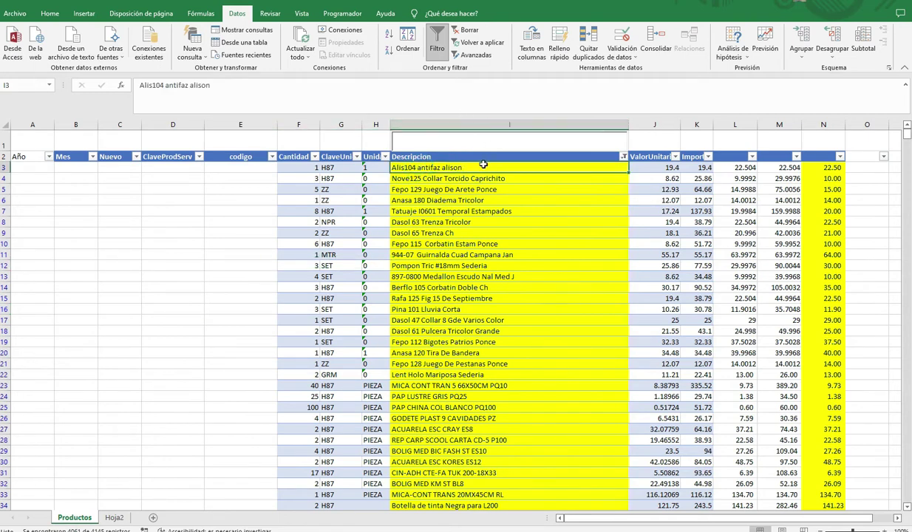
pyautogui.click(15, 83)
pyautogui.click(426, 164)
pyautogui.click(187, 167)
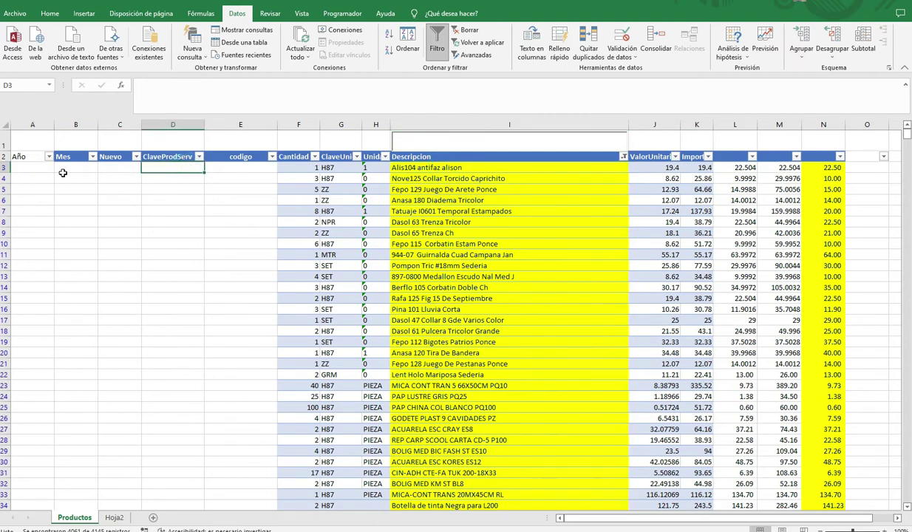
pyautogui.click(39, 169)
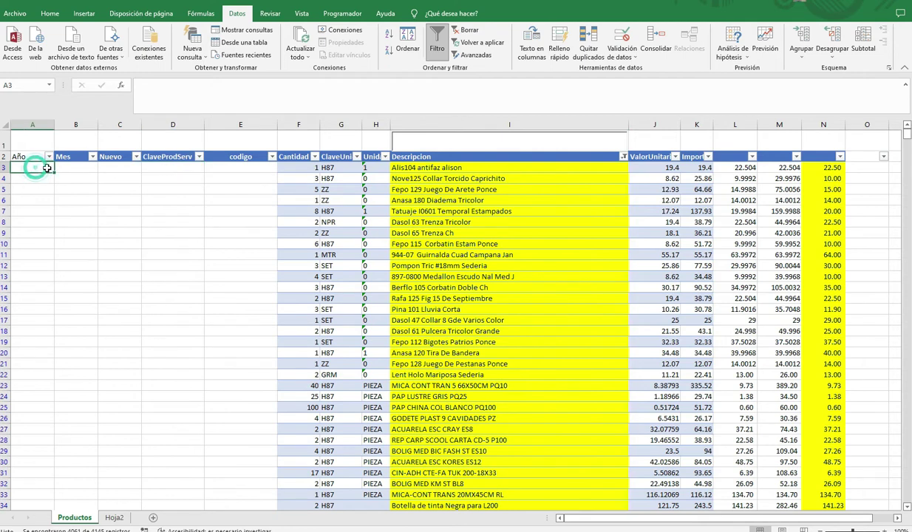
pyautogui.moveTo(38, 168); pyautogui.dragTo(442, 168)
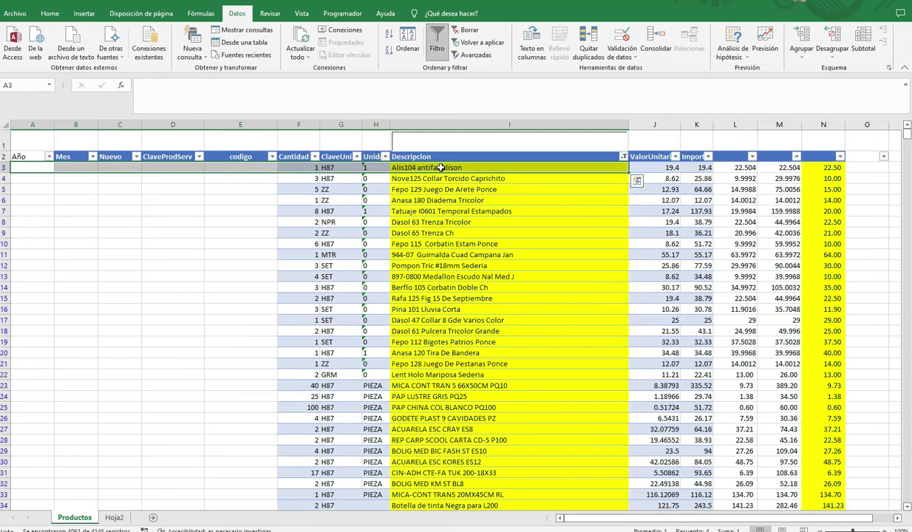
pyautogui.click(28, 169)
pyautogui.press('Right')
pyautogui.press('Right')
pyautogui.press('Right')
pyautogui.press('Right')
pyautogui.press('Right')
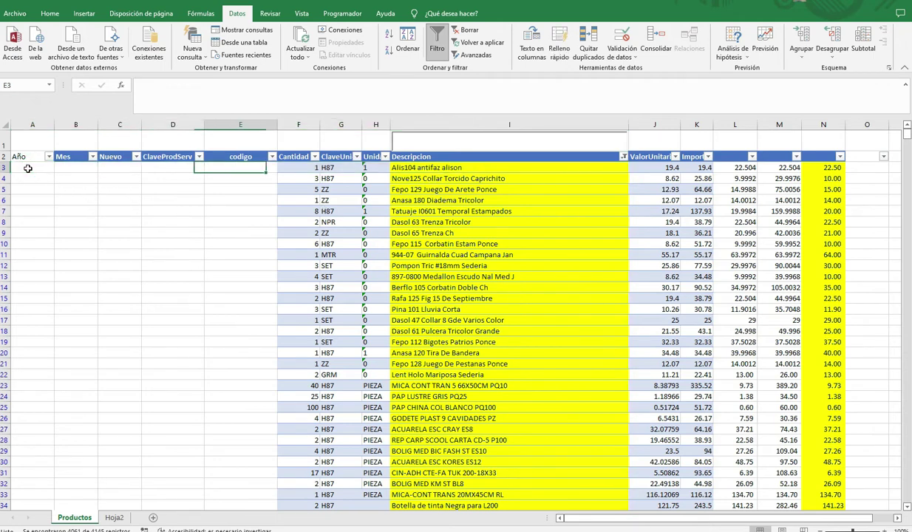
pyautogui.press('Right')
pyautogui.press('Right')
pyautogui.press('Right')
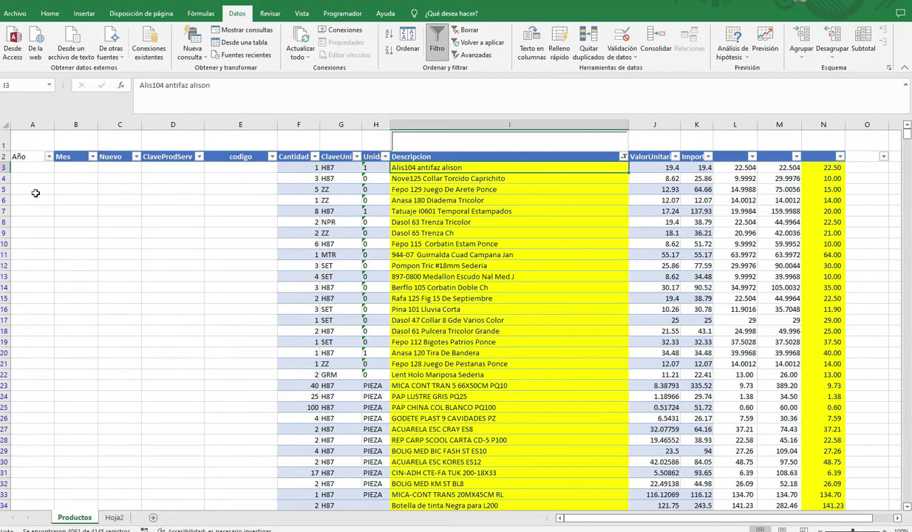
pyautogui.hotkey('alt', 'Tab')
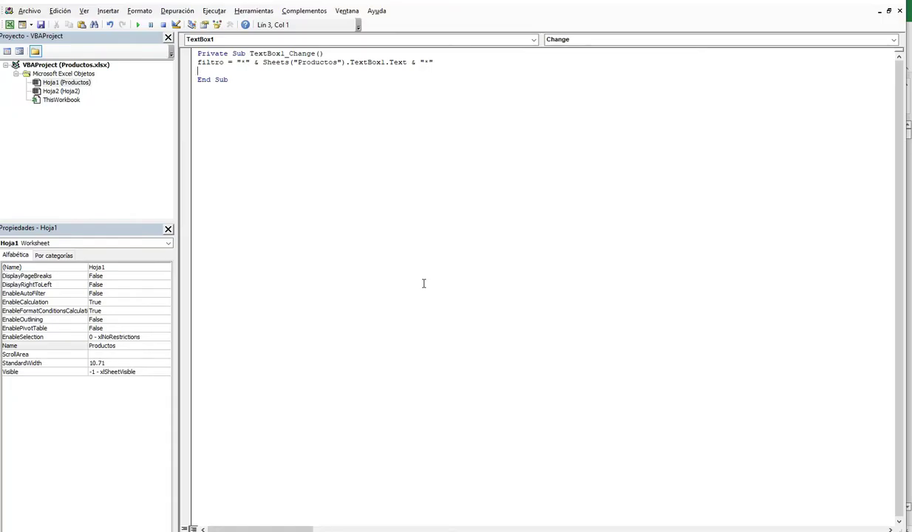
# - Add Range("I3").AutoFilter Field:=9, Criteria1:=filtro to the Change procedure
pyautogui.write('Fange("I3").AutoFilter')
pyautogui.press('Tab')
pyautogui.write('Field:')
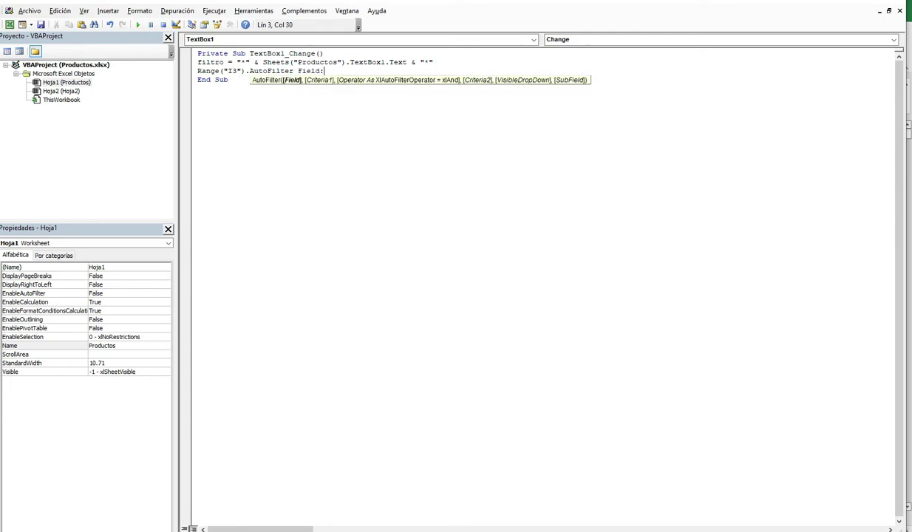
pyautogui.write('=9, Criteria1:=')
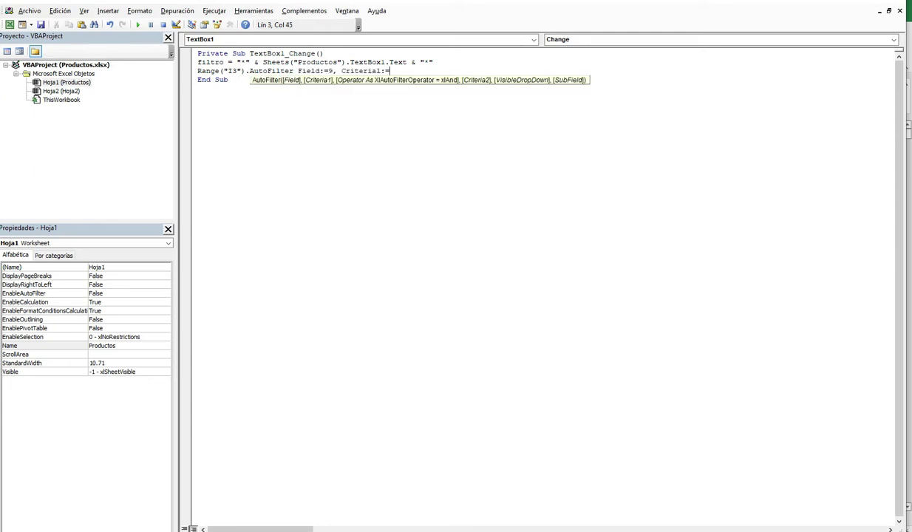
pyautogui.write('filtro')
pyautogui.click(365, 104)
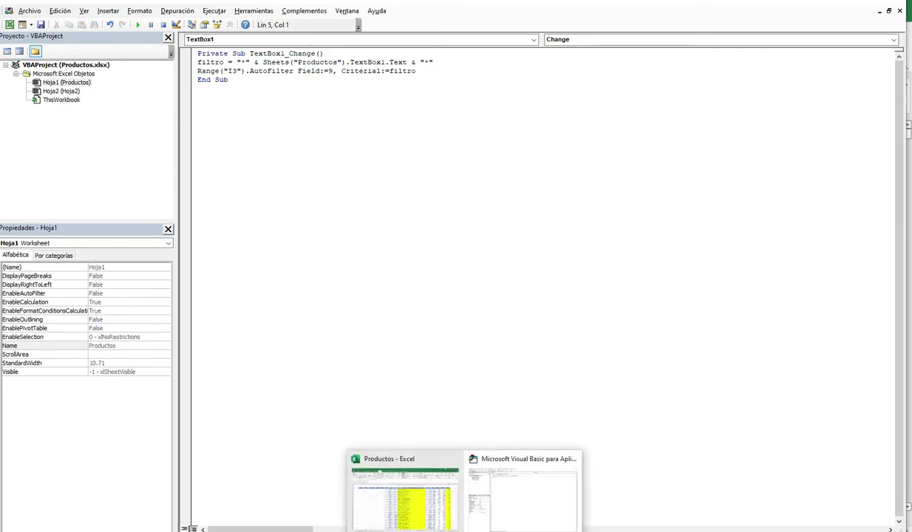
# - Return to the workbook and turn on Modo Diseño on the Programador tab
pyautogui.click(414, 492)
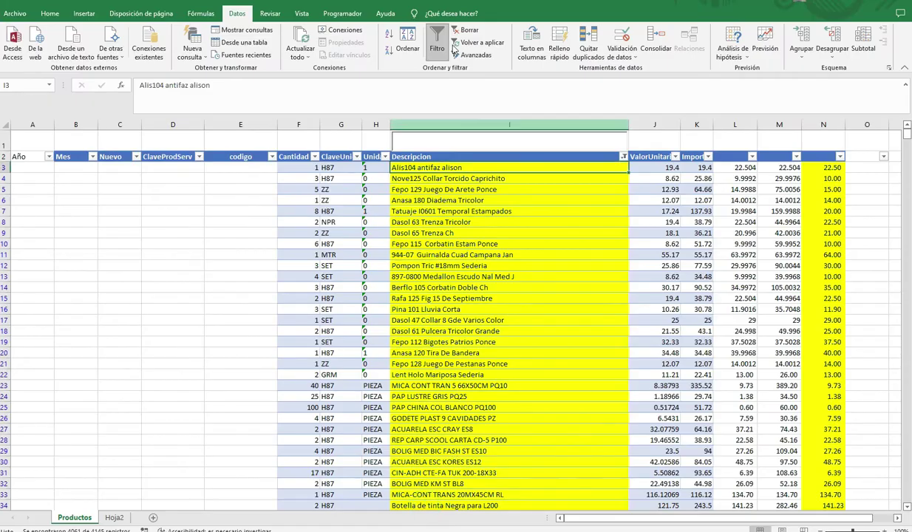
pyautogui.click(414, 200)
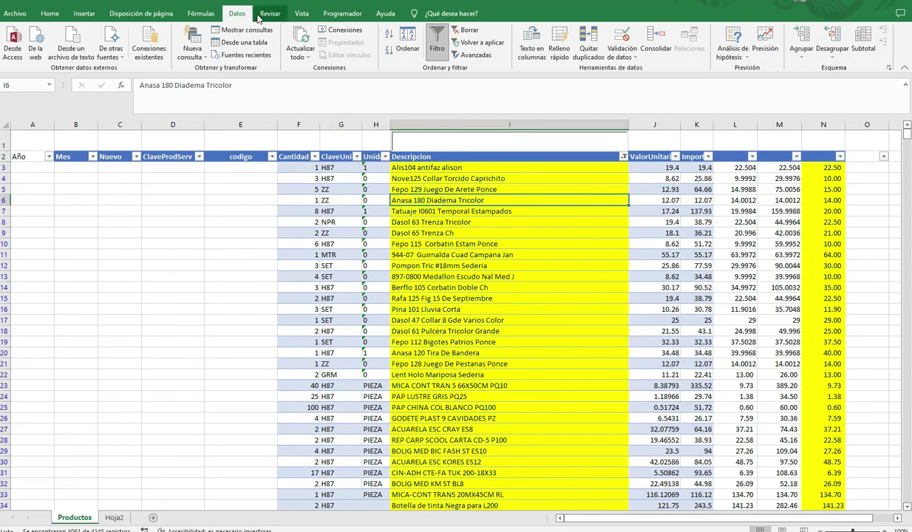
pyautogui.click(342, 13)
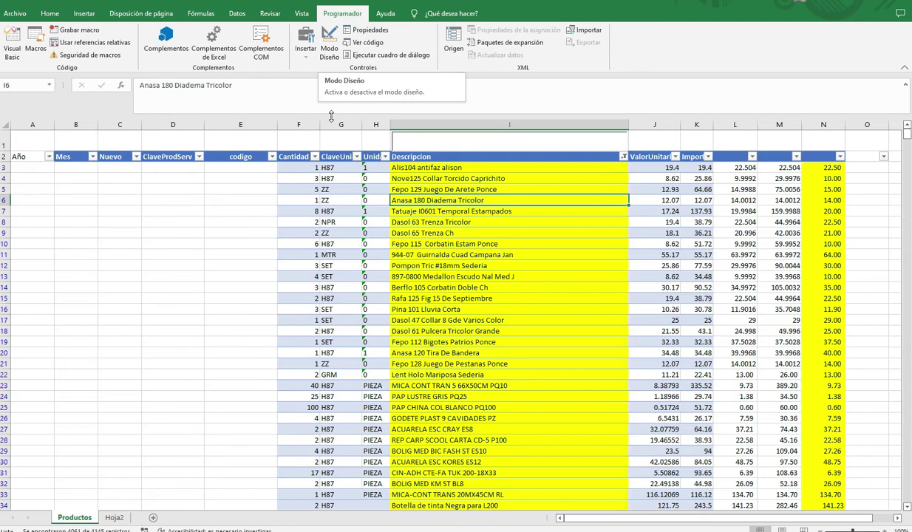
pyautogui.click(330, 47)
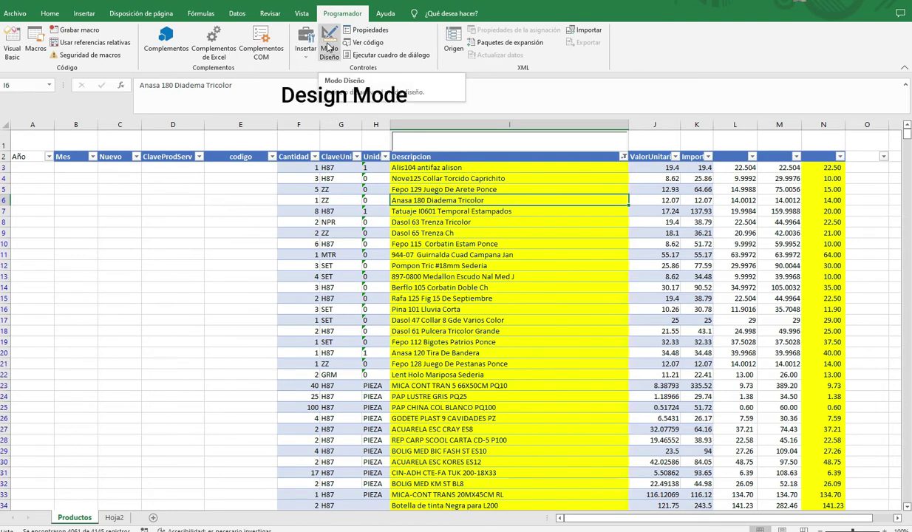
# - Select TextBox1 above Descripcion, switch Modo Diseño off, and focus the search box
pyautogui.click(393, 209)
pyautogui.click(406, 144)
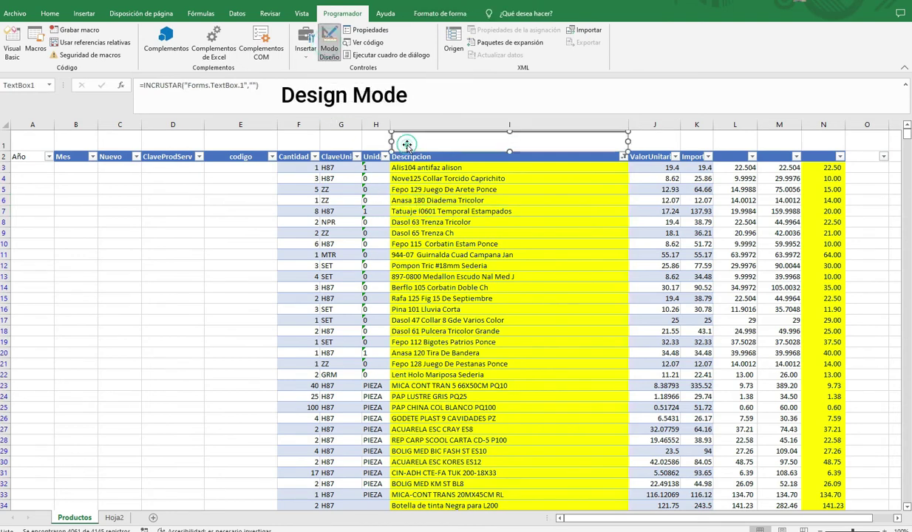
pyautogui.click(330, 47)
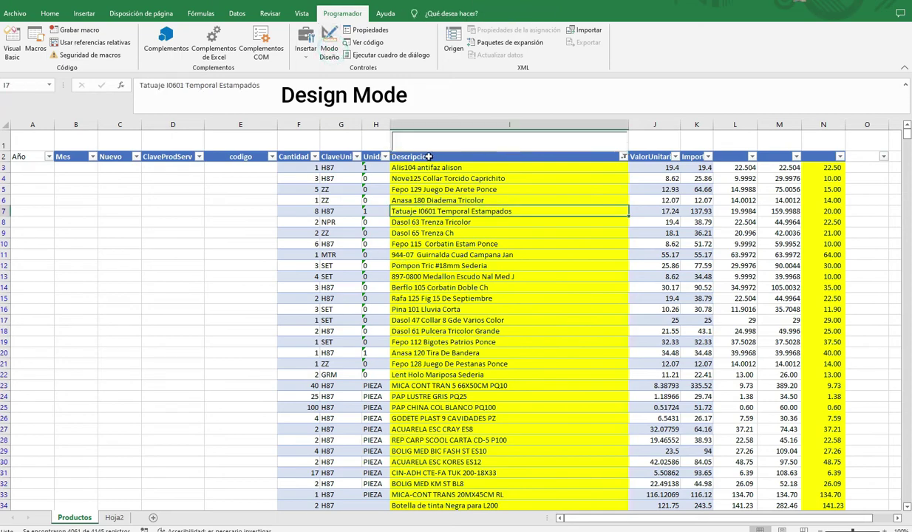
pyautogui.click(409, 141)
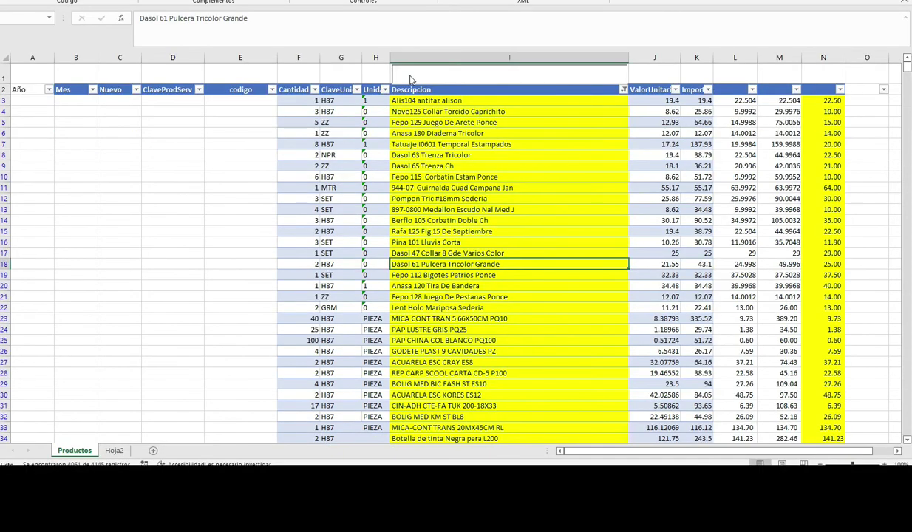
# - Test the live filter with pape, mica and piña, clearing each search afterwards
pyautogui.write('pape')
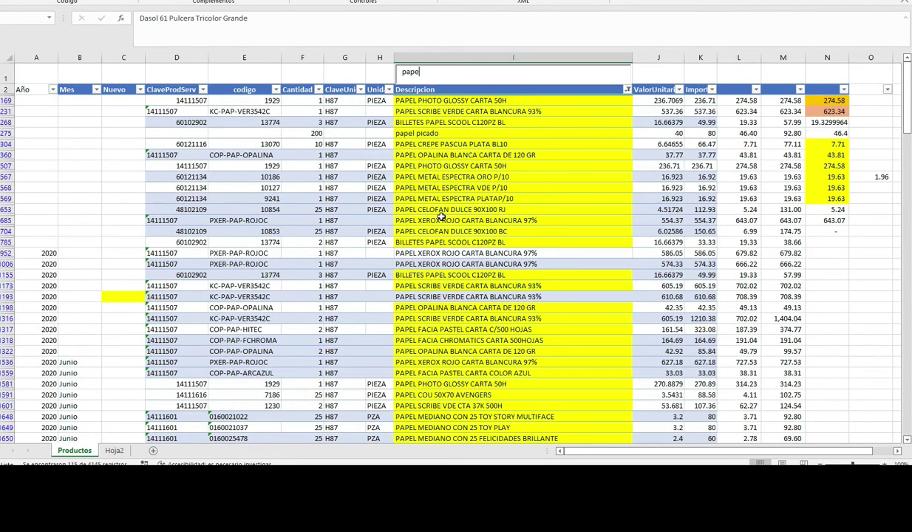
pyautogui.doubleClick(412, 72)
pyautogui.press('BackSpace')
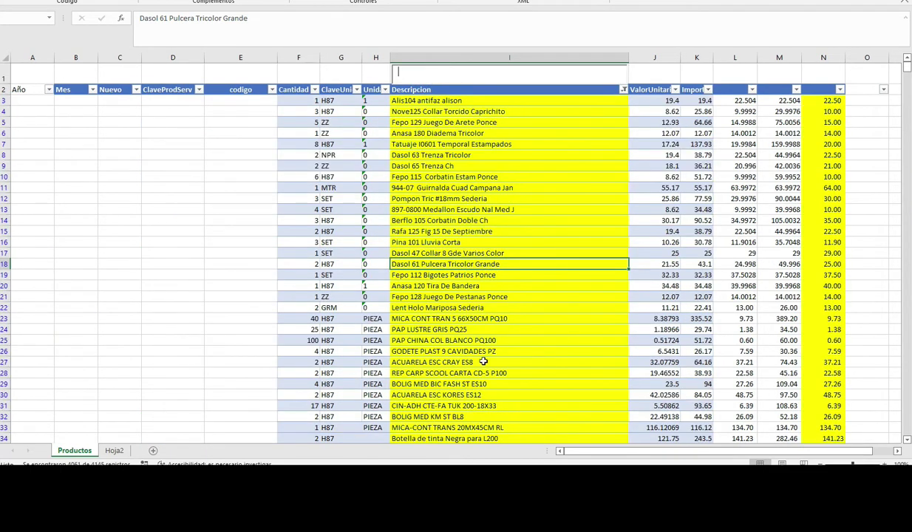
pyautogui.scroll(-3, 463, 330)
pyautogui.scroll(3, 481, 342)
pyautogui.write('mica')
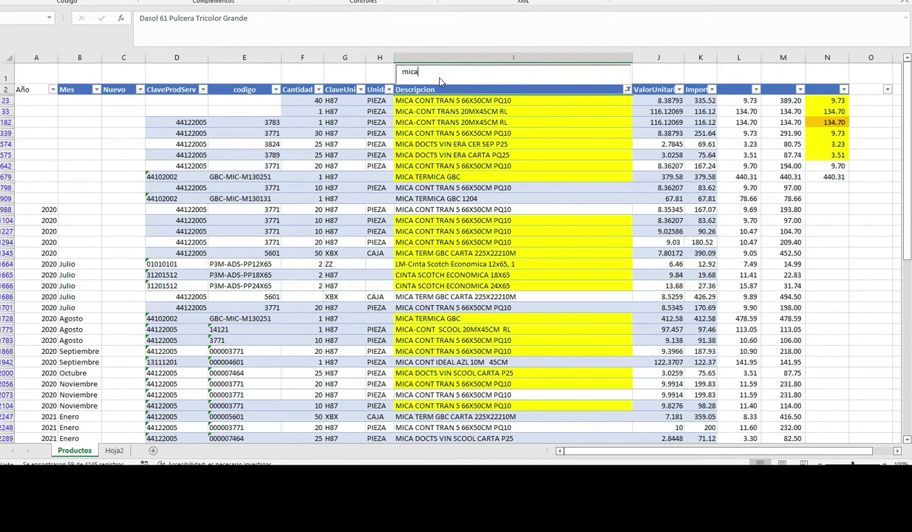
pyautogui.press('BackSpace')
pyautogui.press('BackSpace')
pyautogui.press('BackSpace')
pyautogui.press('BackSpace')
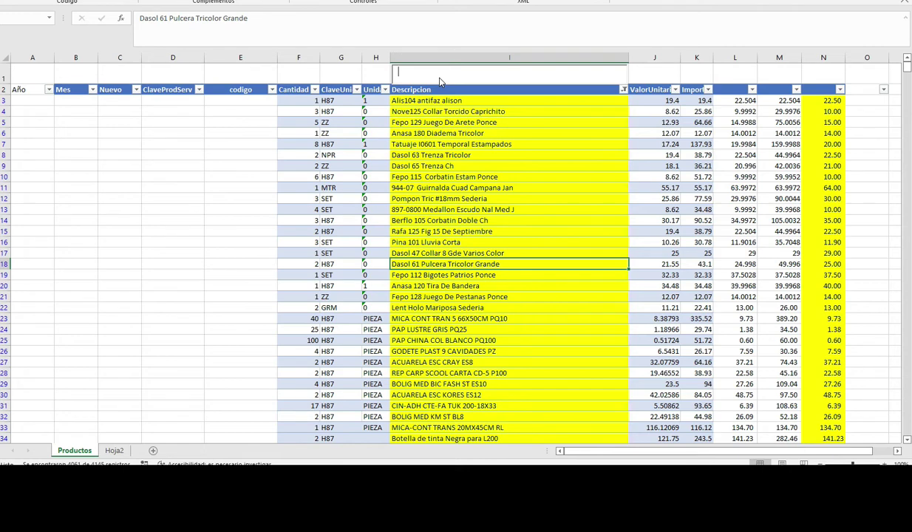
pyautogui.write('piña')
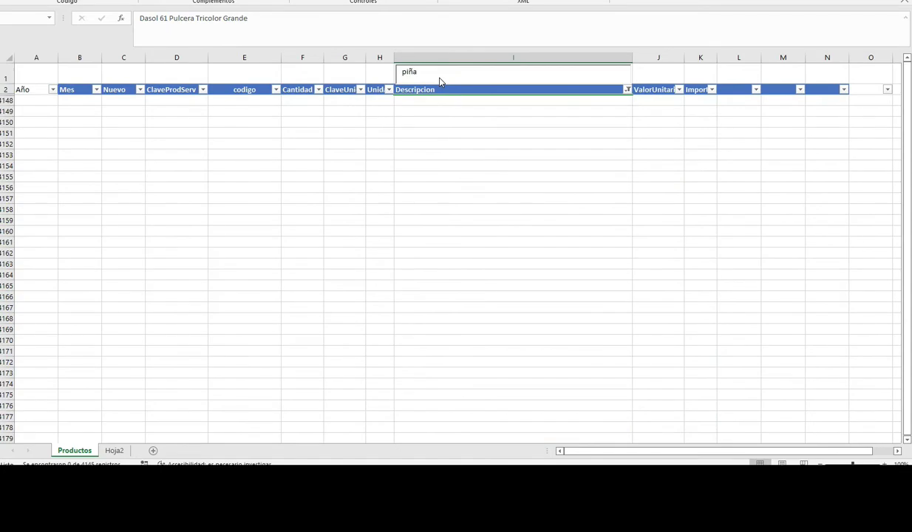
pyautogui.press('BackSpace')
pyautogui.press('BackSpace')
pyautogui.press('BackSpace')
pyautogui.press('BackSpace')
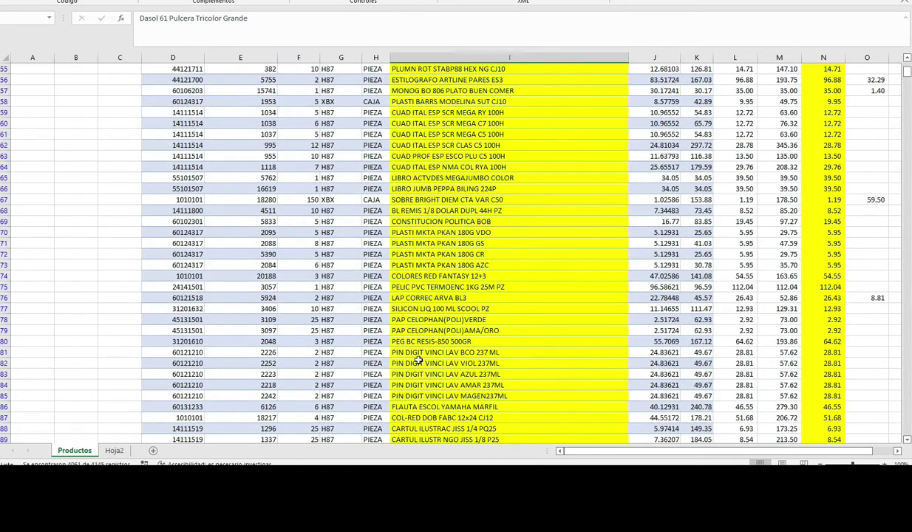
# - Enter pint in the search box so only PINT products like PINTARRON ALFRA show
pyautogui.click(418, 360)
pyautogui.scroll(18, 458, 296)
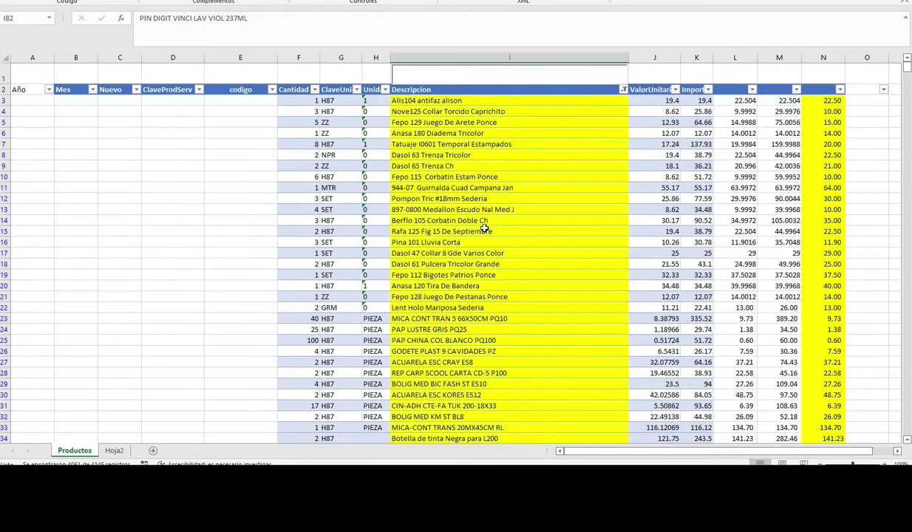
pyautogui.click(402, 76)
pyautogui.write('pintu')
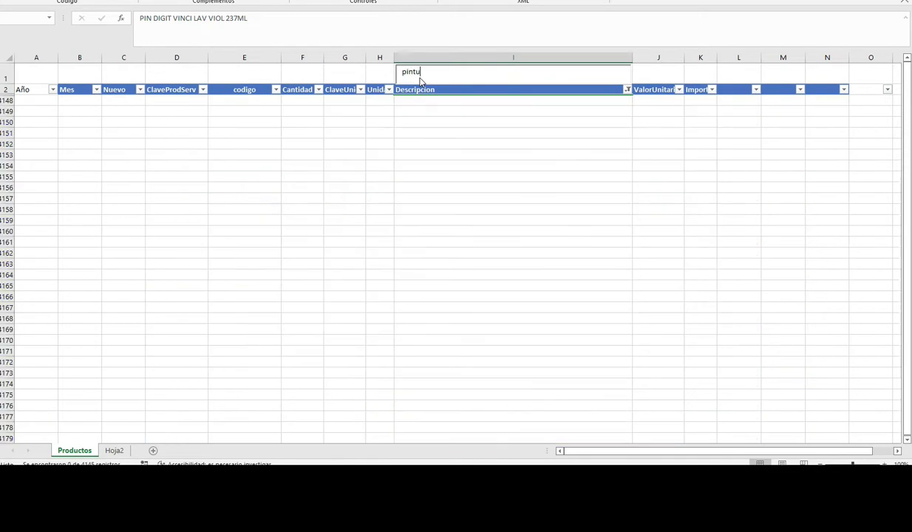
pyautogui.press('BackSpace')
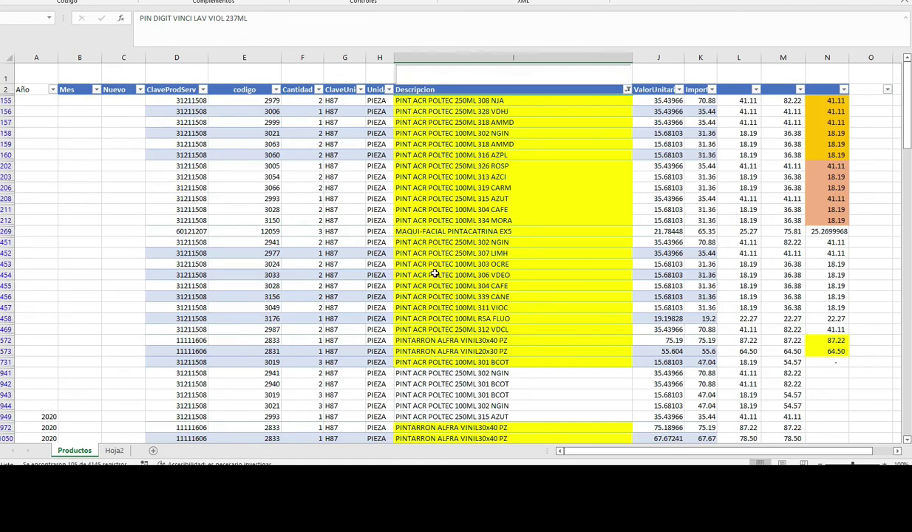
pyautogui.scroll(-3, 435, 273)
pyautogui.scroll(3, 434, 274)
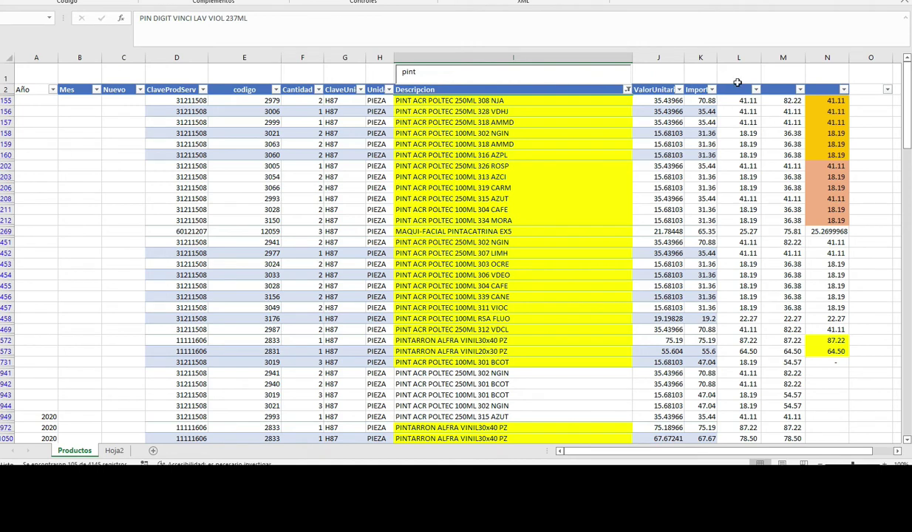
pyautogui.click(51, 89)
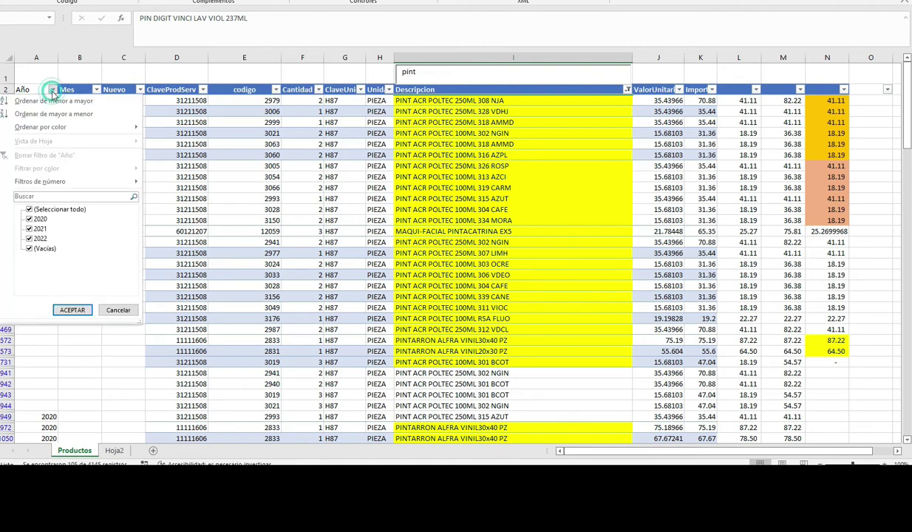
pyautogui.click(28, 209)
pyautogui.click(29, 219)
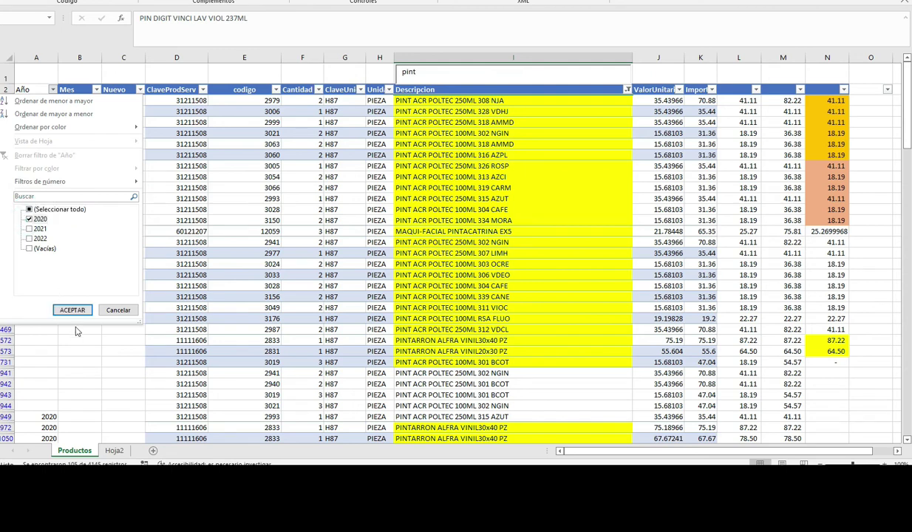
pyautogui.click(72, 310)
pyautogui.click(500, 155)
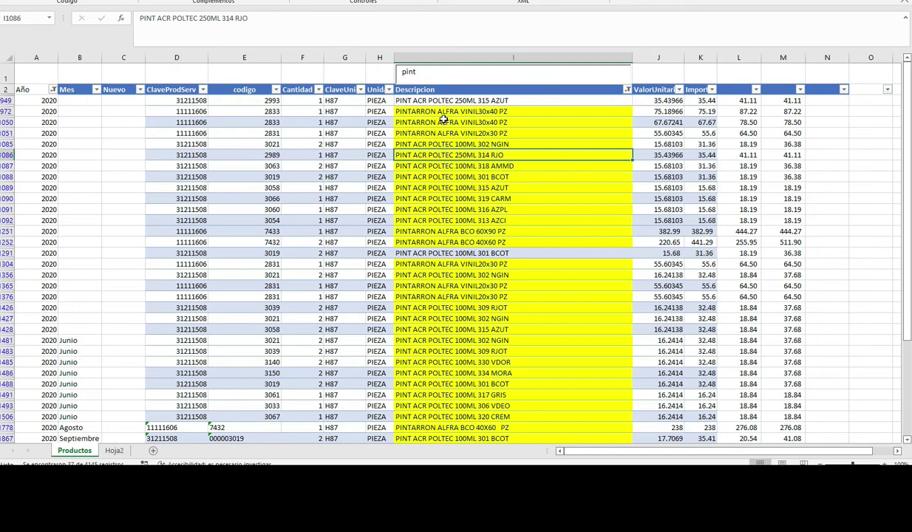
pyautogui.moveTo(444, 122); pyautogui.dragTo(429, 362)
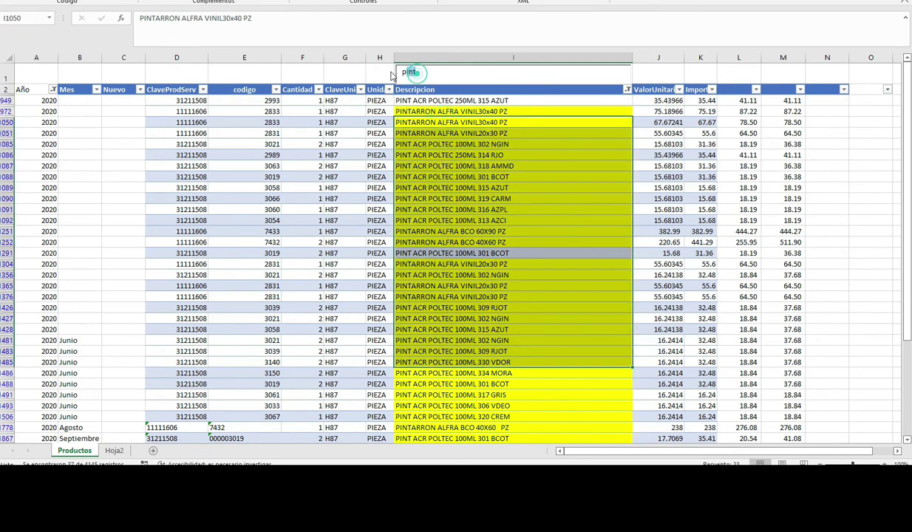
pyautogui.click(523, 275)
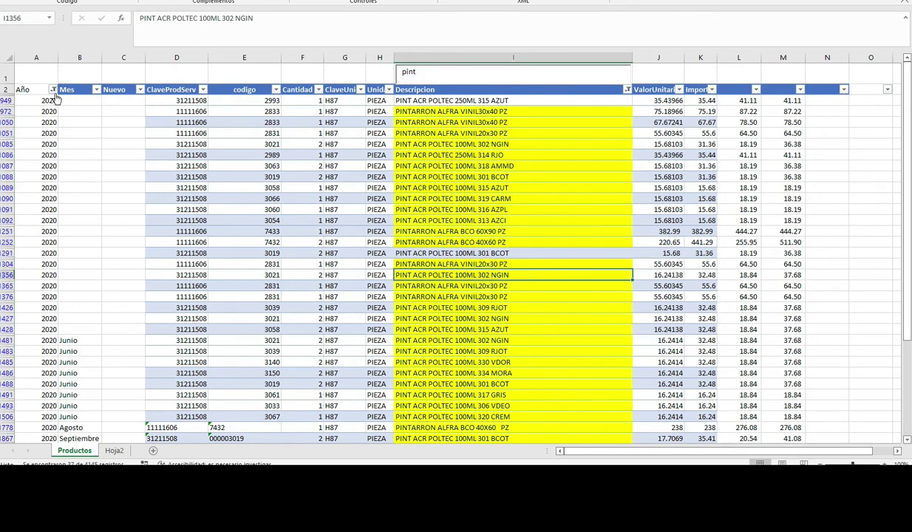
pyautogui.click(53, 90)
pyautogui.click(28, 210)
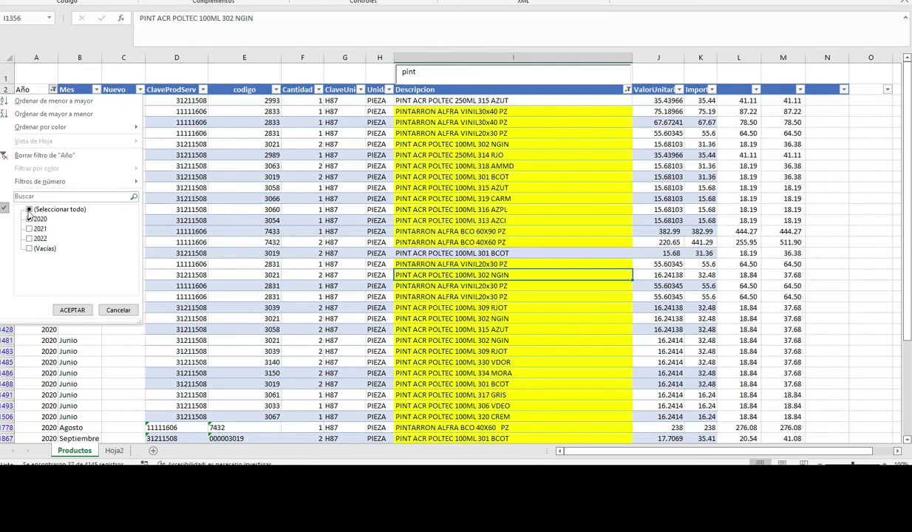
pyautogui.click(64, 310)
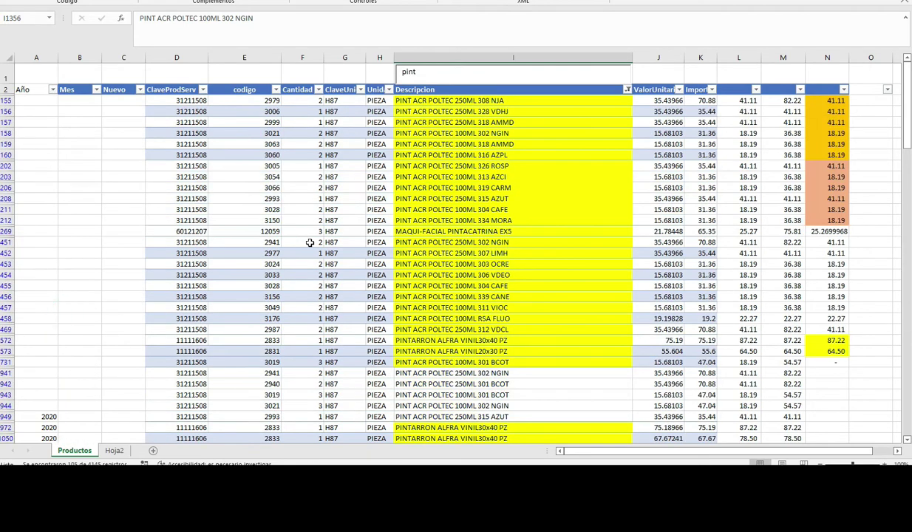
pyautogui.click(418, 176)
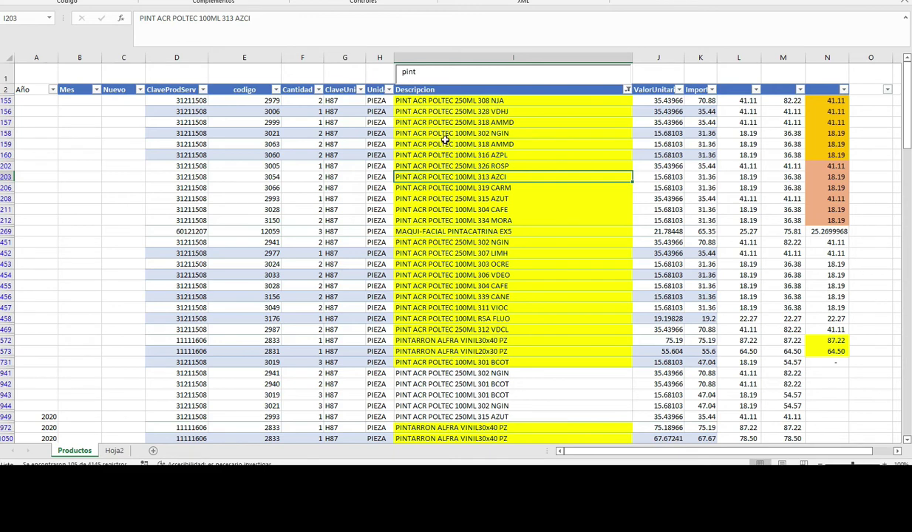
pyautogui.click(428, 144)
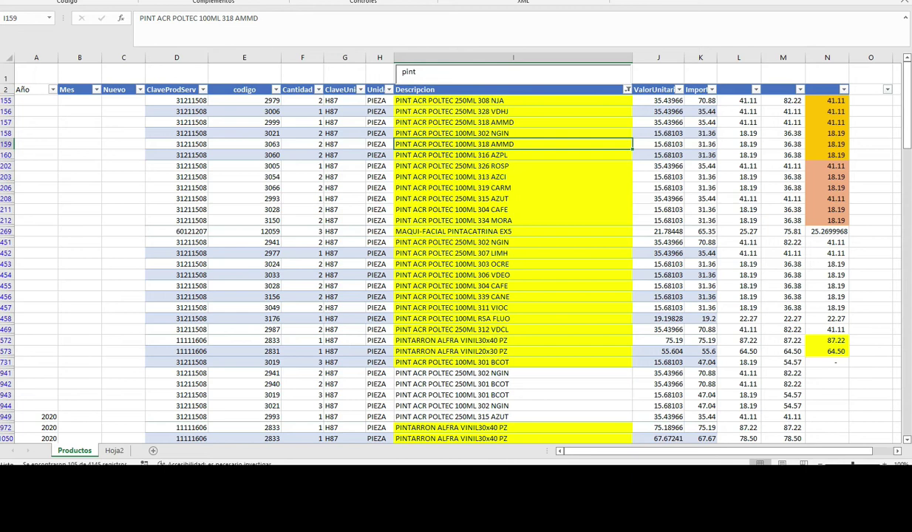
pyautogui.scroll(3, 447, 1)
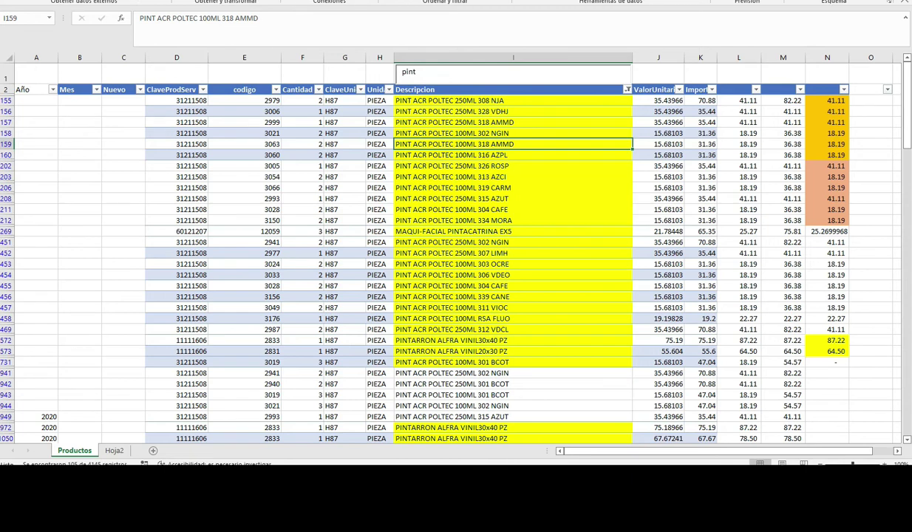
pyautogui.click(453, 189)
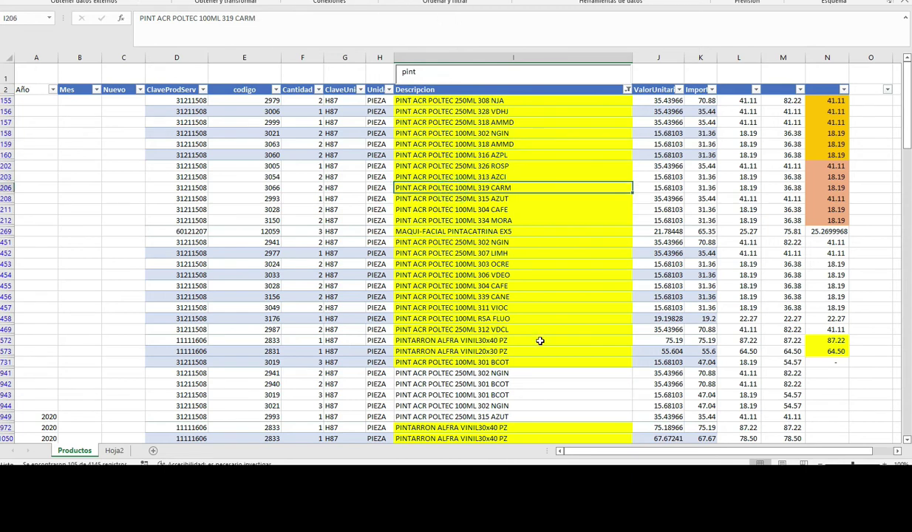